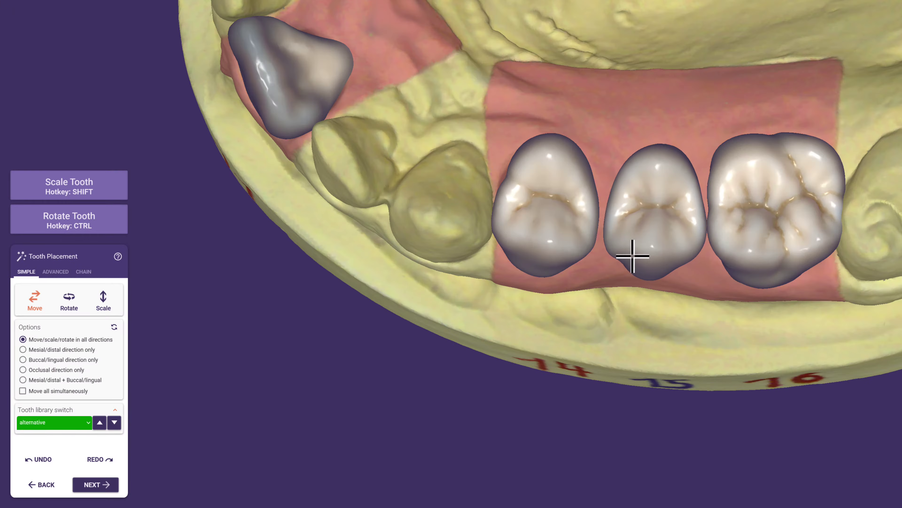
Shift the placed molars left, then cycle through the ashortia, generic, generic-smooth, robtoly and alternative libraries
drag(632, 256, 630, 252)
drag(731, 238, 826, 222)
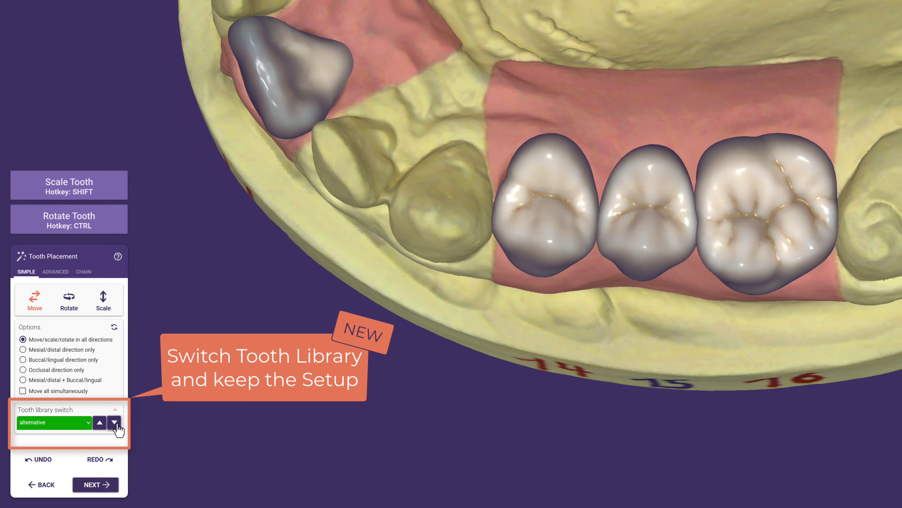
click(114, 423)
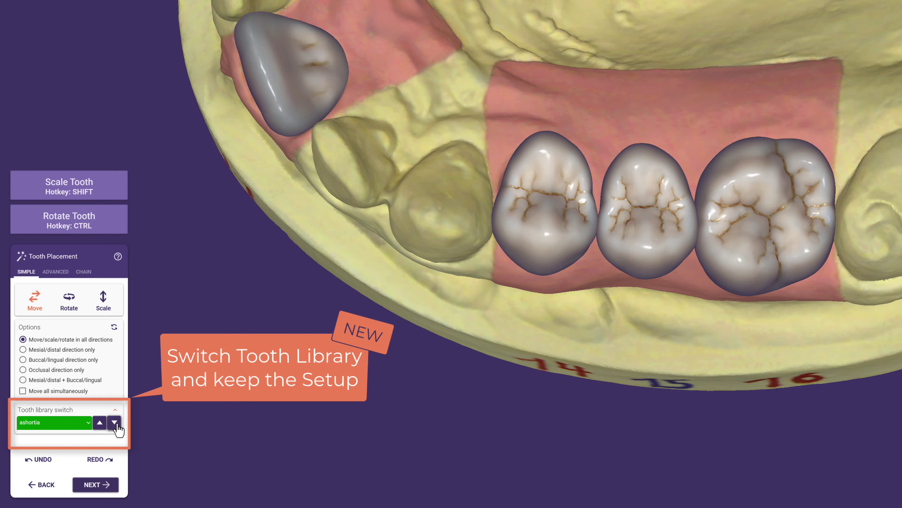
click(114, 423)
click(114, 423)
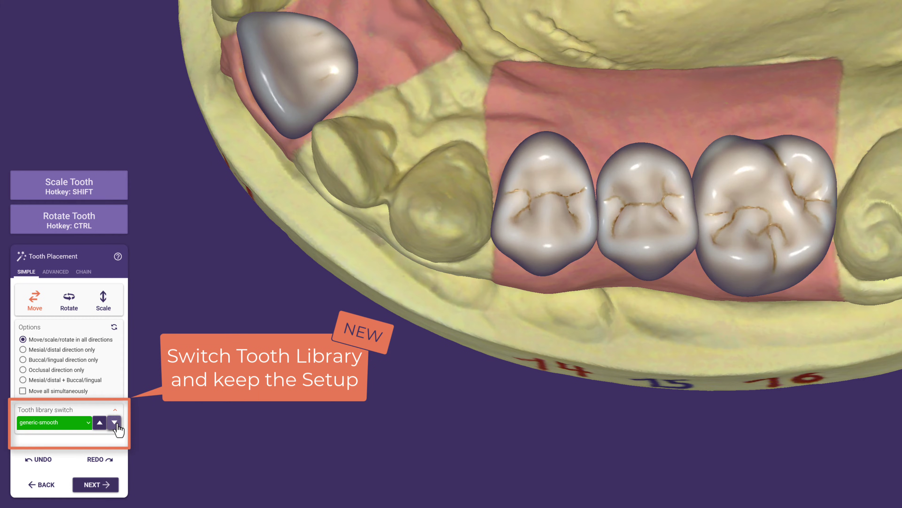
click(114, 423)
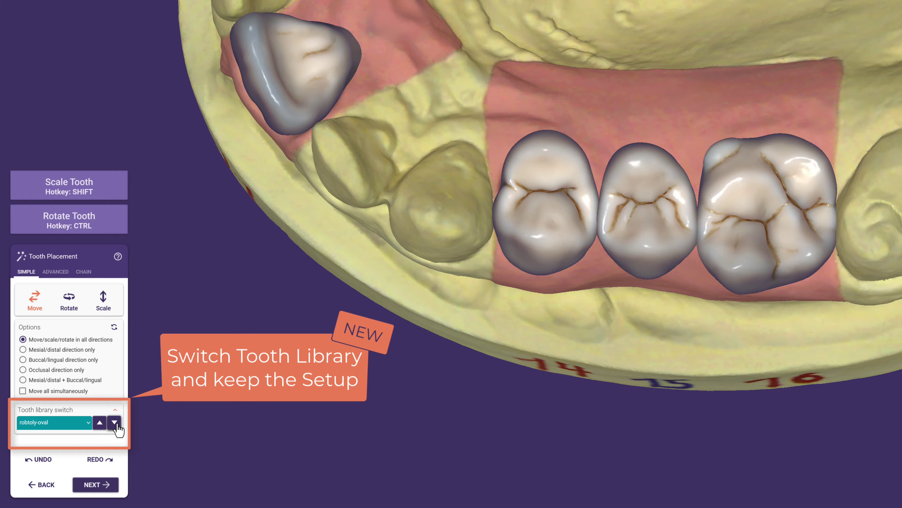
click(115, 423)
click(114, 423)
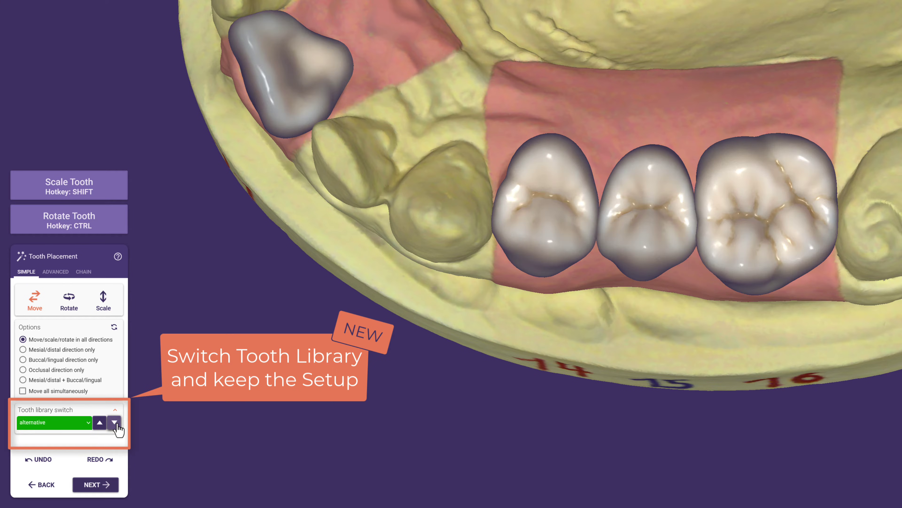
click(114, 423)
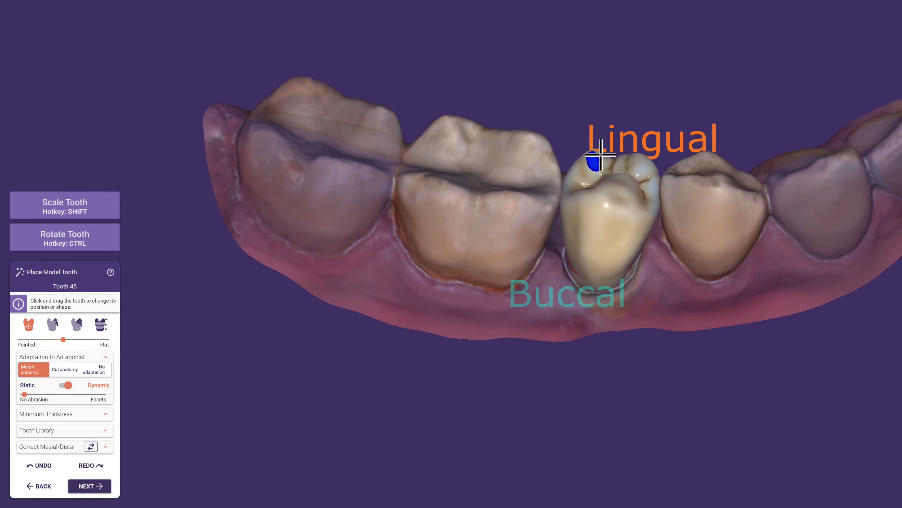
Give tooth 45's biting surface a slight abrasion
right_drag(572, 160, 570, 225)
scroll(570, 225, up, 5)
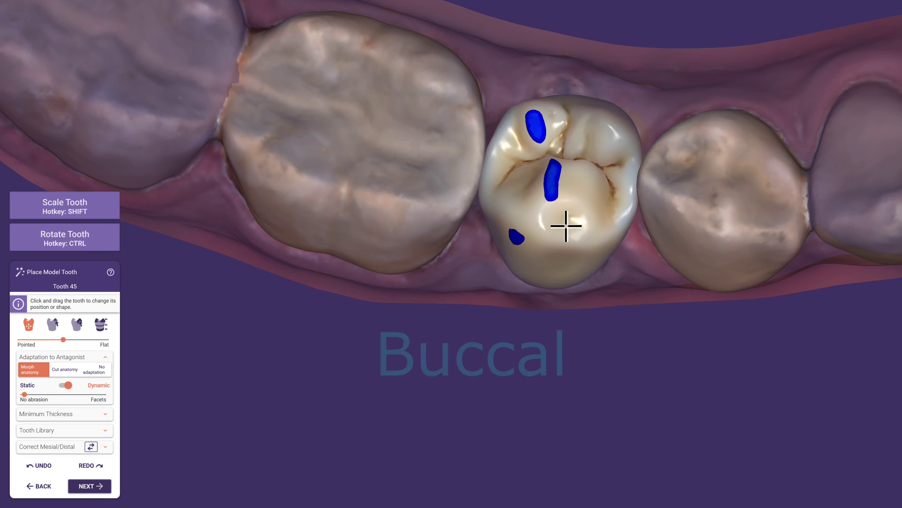
click(47, 394)
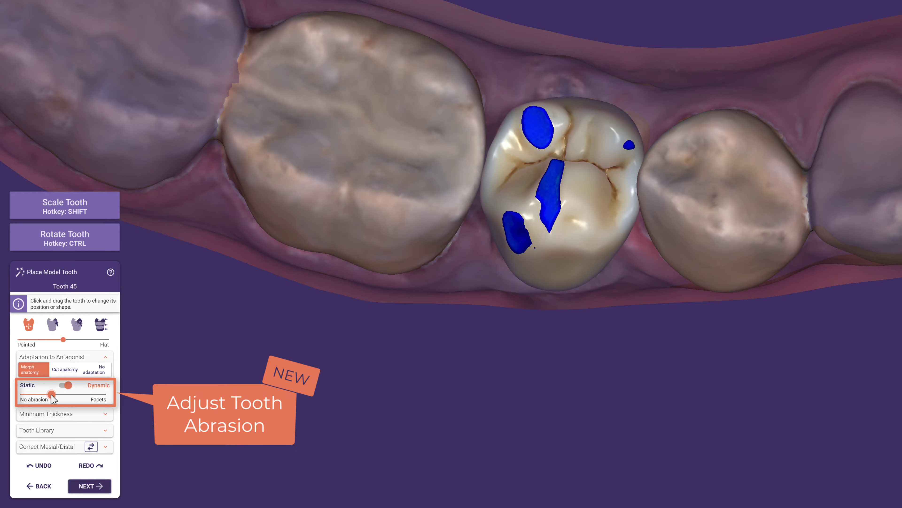
Advance to free-forming and cut away the crown's intersections with neighbouring teeth
click(101, 487)
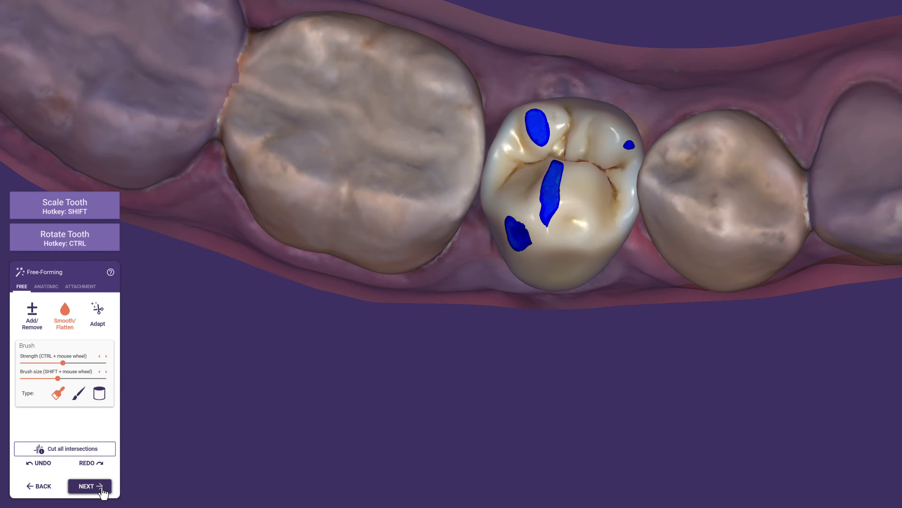
click(104, 449)
drag(180, 282, 570, 192)
right_drag(564, 202, 396, 261)
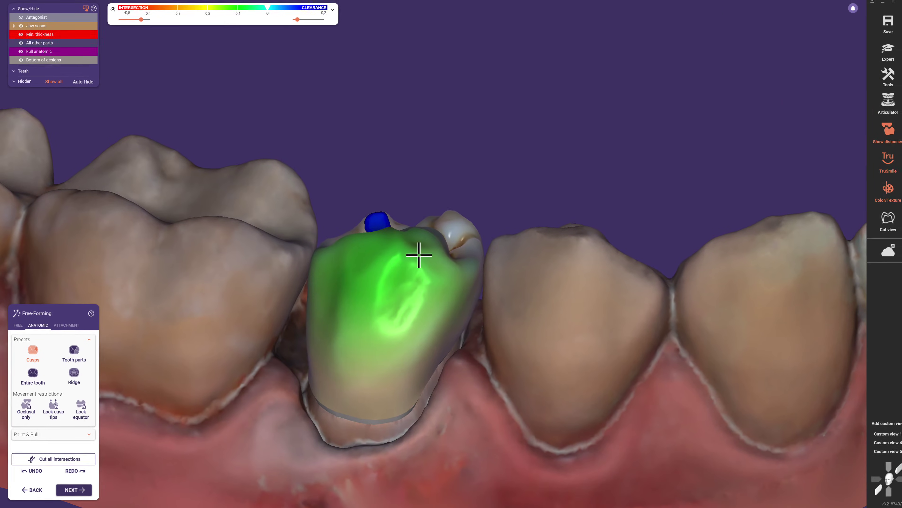
Run the upper jaw's articulator movement against the crown, then show the Add-on Modules settings
click(888, 103)
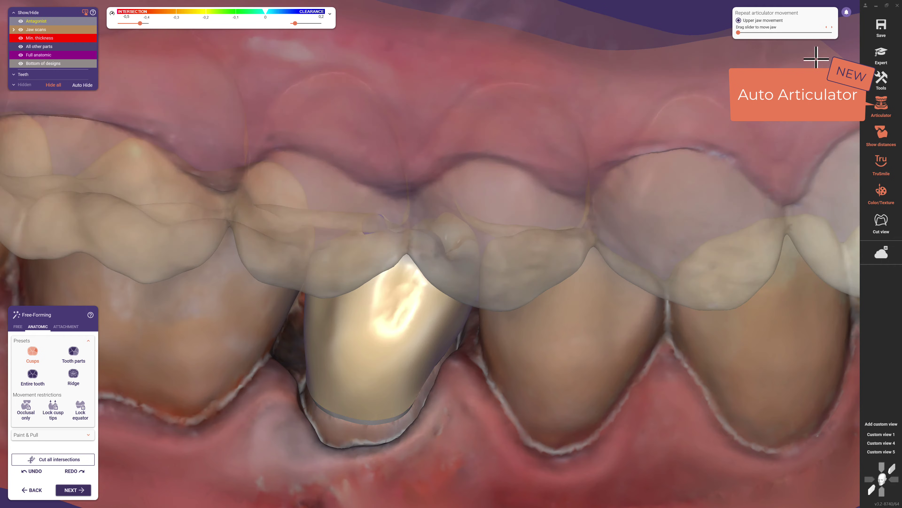
drag(740, 33, 752, 35)
click(881, 79)
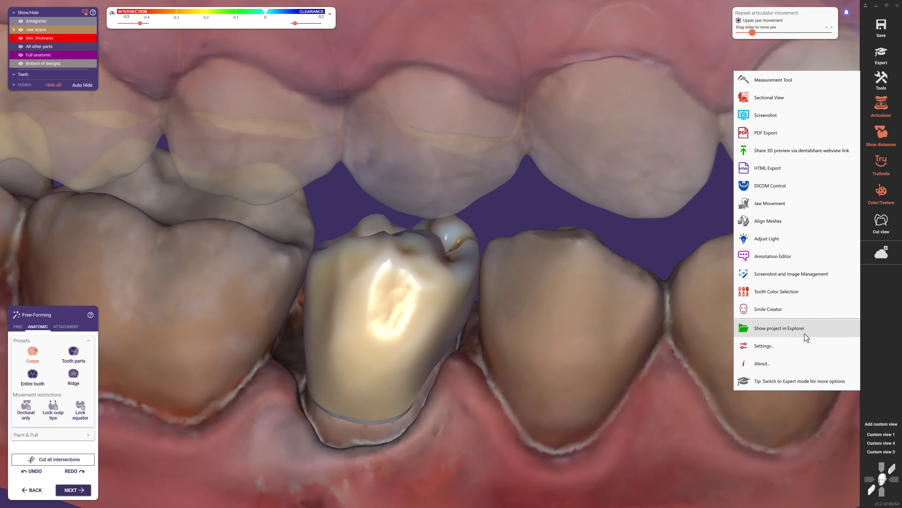
click(800, 344)
click(569, 153)
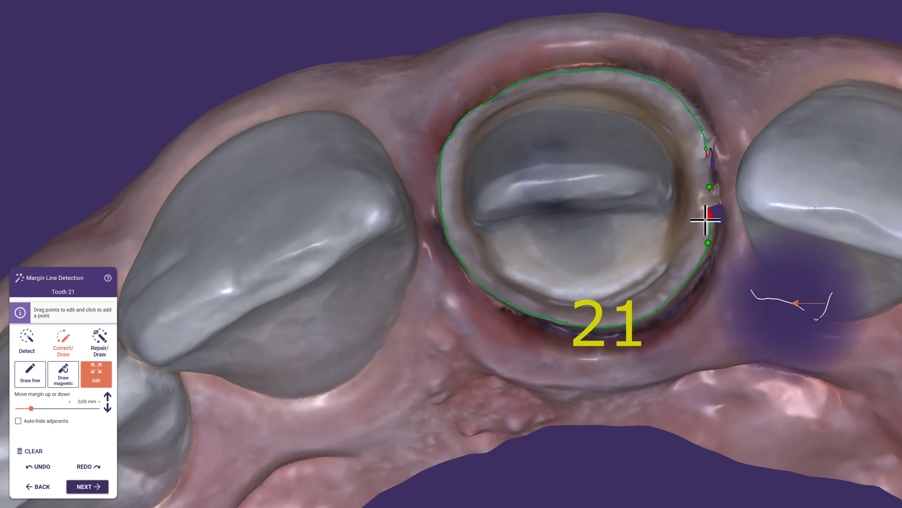
Redraw tooth 21's margin between two points bounding the gap with Repair/Draw, then continue
click(105, 338)
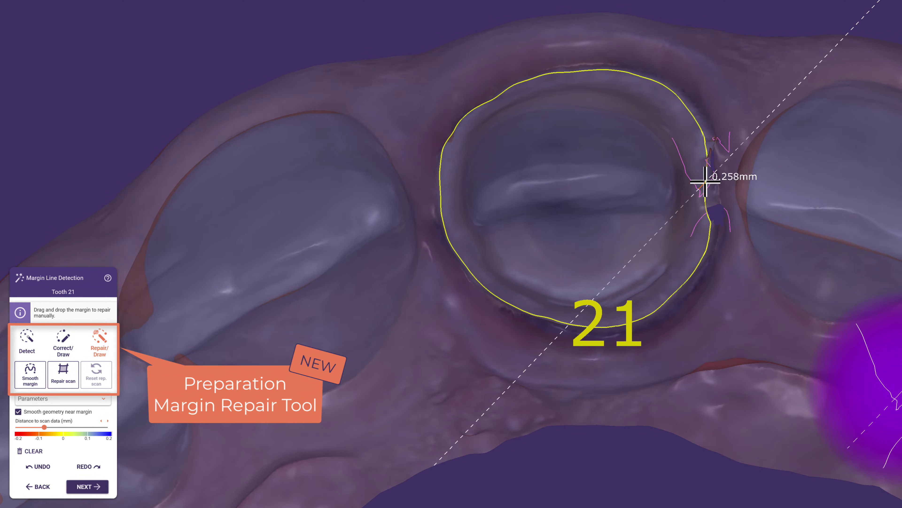
click(711, 195)
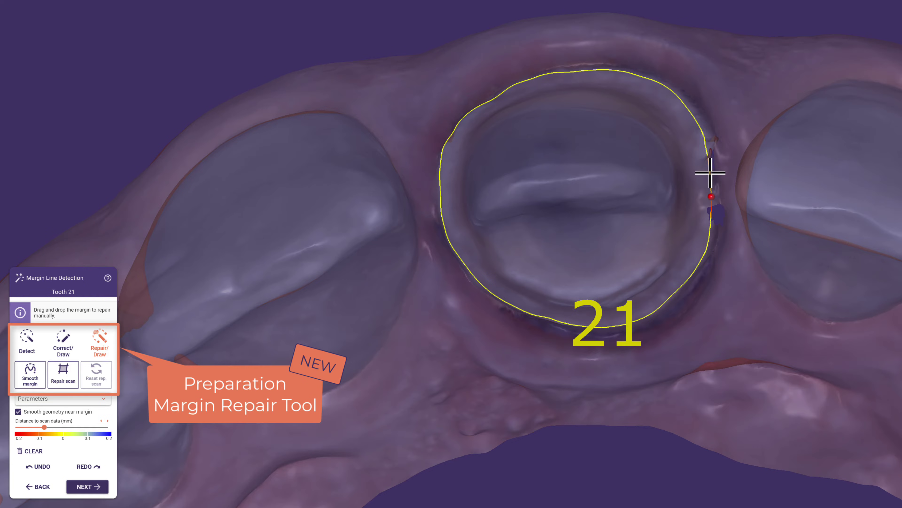
click(708, 150)
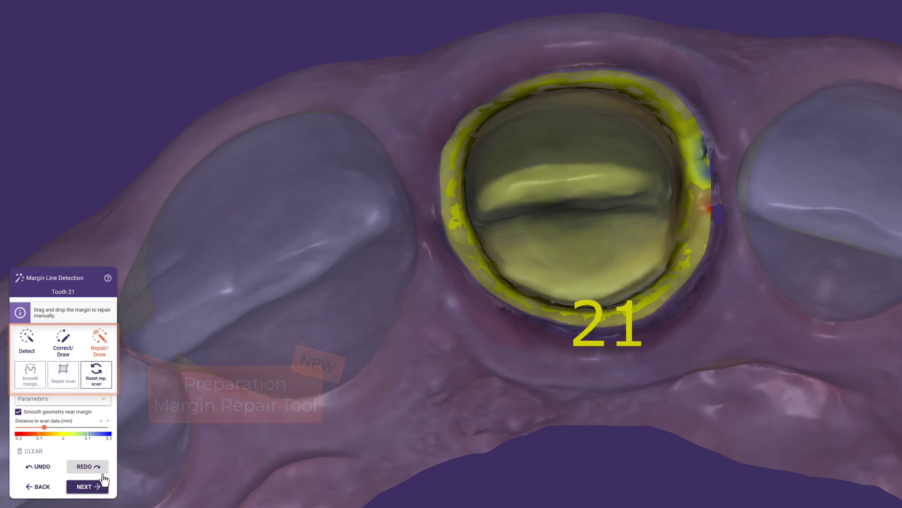
click(102, 487)
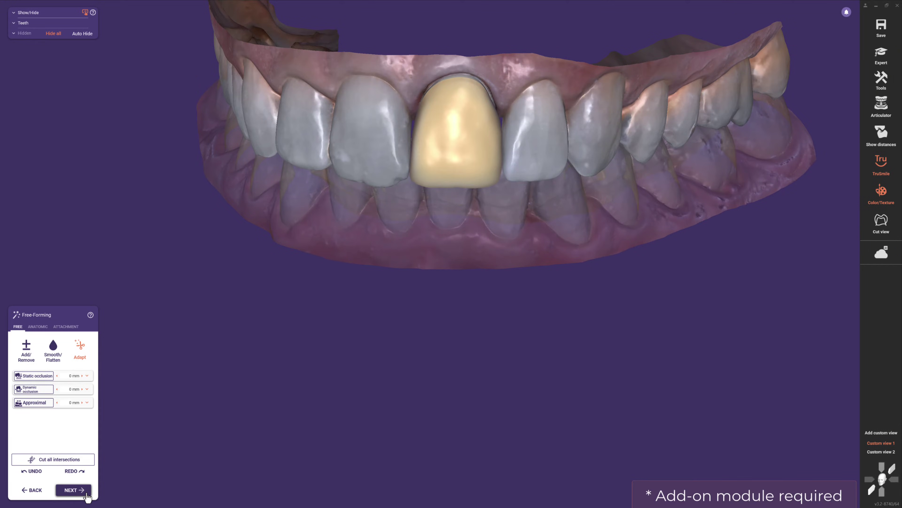
Choose a VITA ENAMIC multiColor blank in shade 1M1 and place it around tooth 21
click(88, 492)
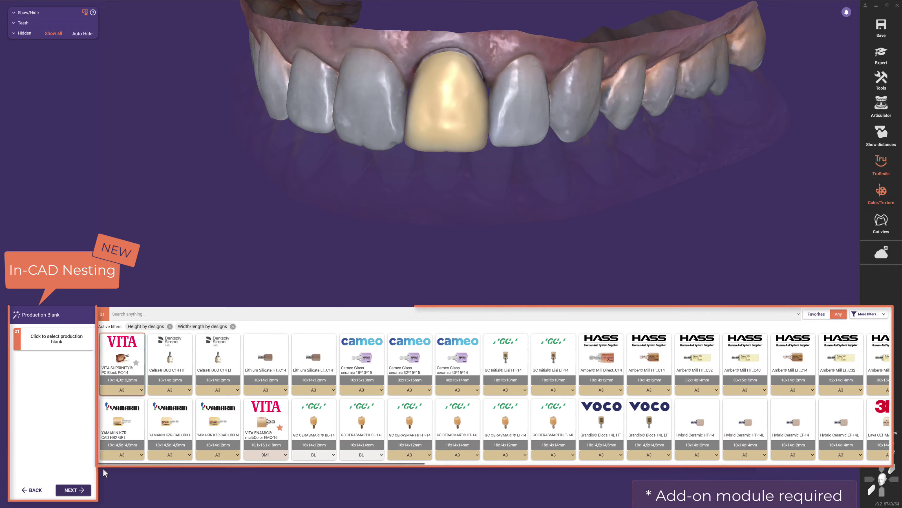
drag(107, 468, 100, 488)
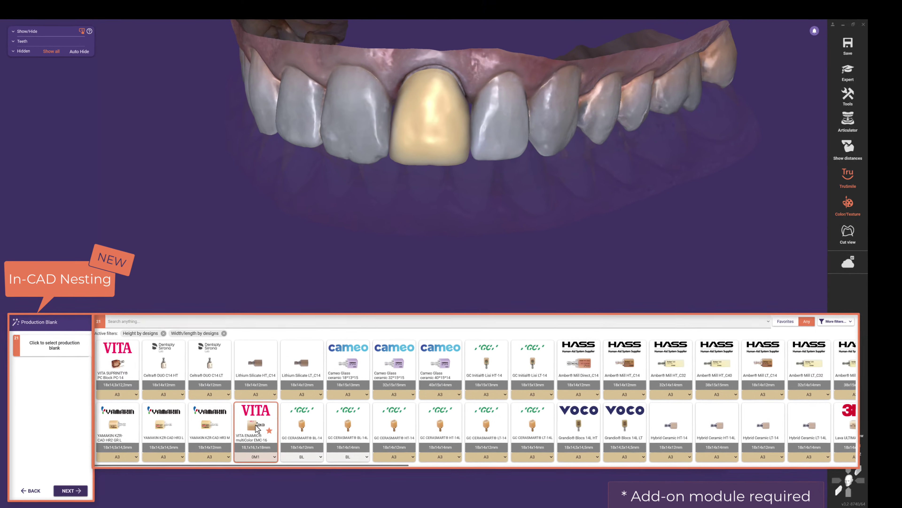
click(266, 454)
click(233, 475)
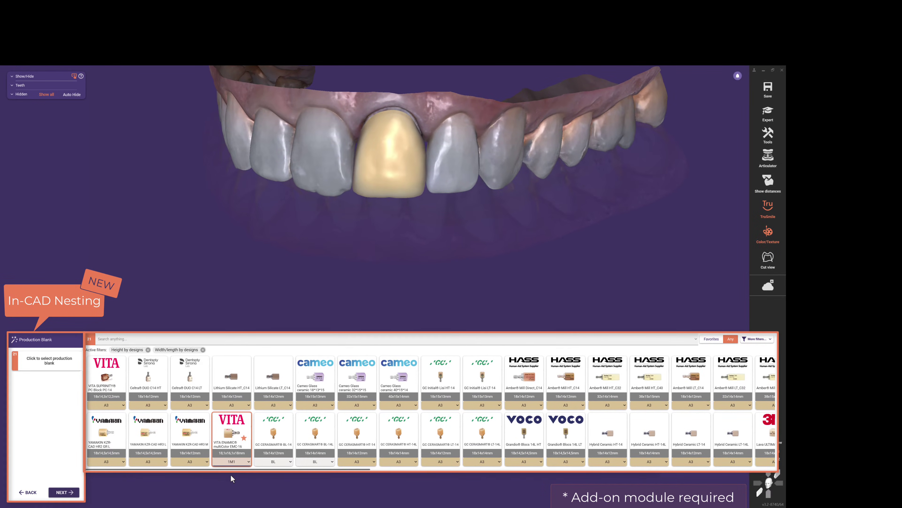
click(98, 494)
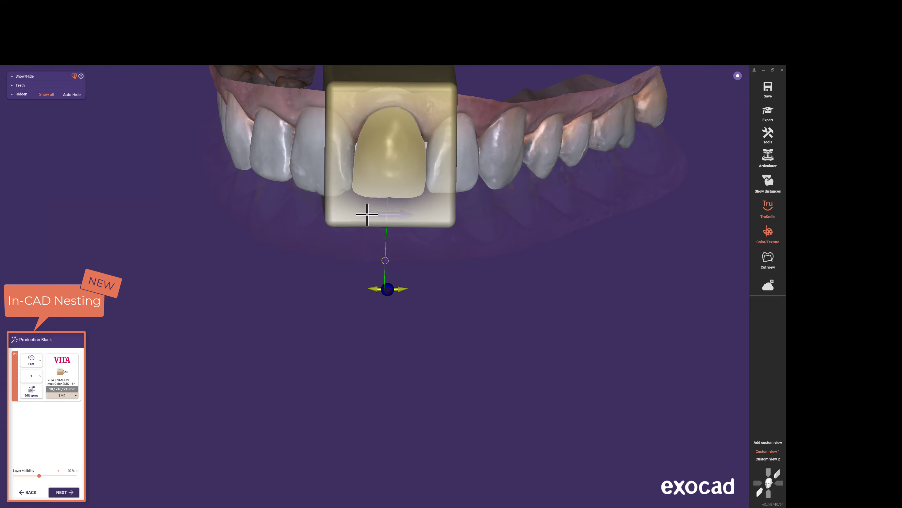
Move the blank lower around the crown, set High quality milling, and continue
drag(366, 198, 367, 231)
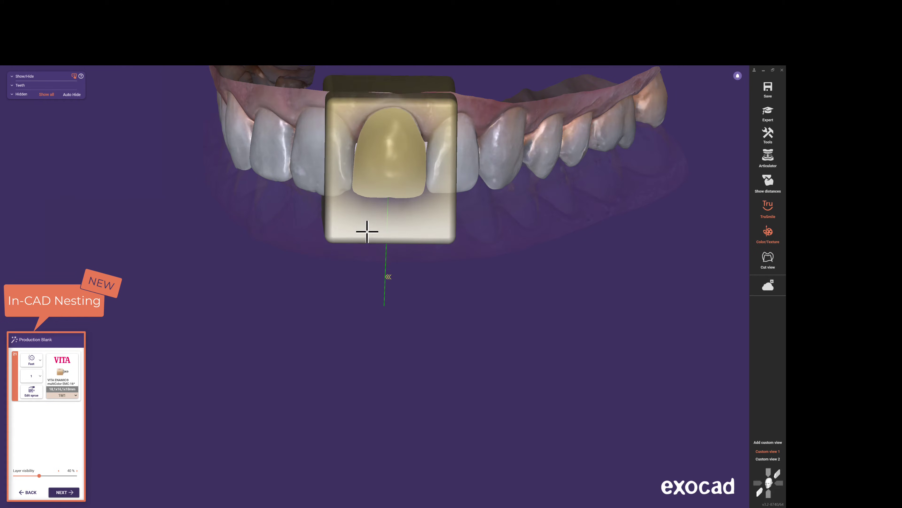
right_drag(367, 214, 436, 341)
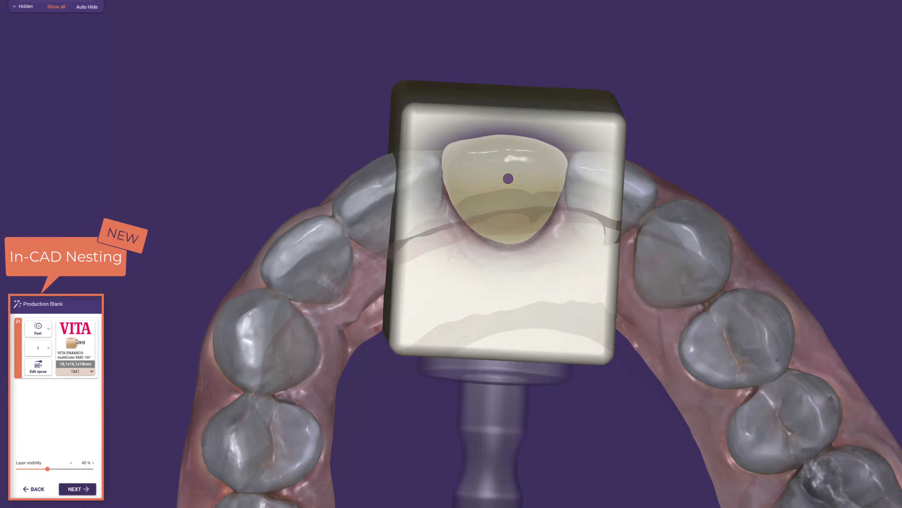
drag(552, 297, 554, 327)
click(40, 321)
click(39, 381)
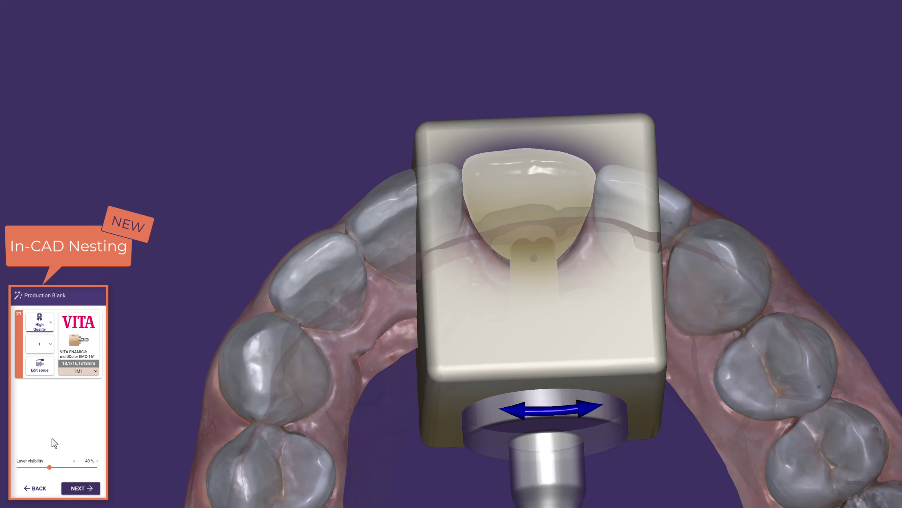
click(96, 489)
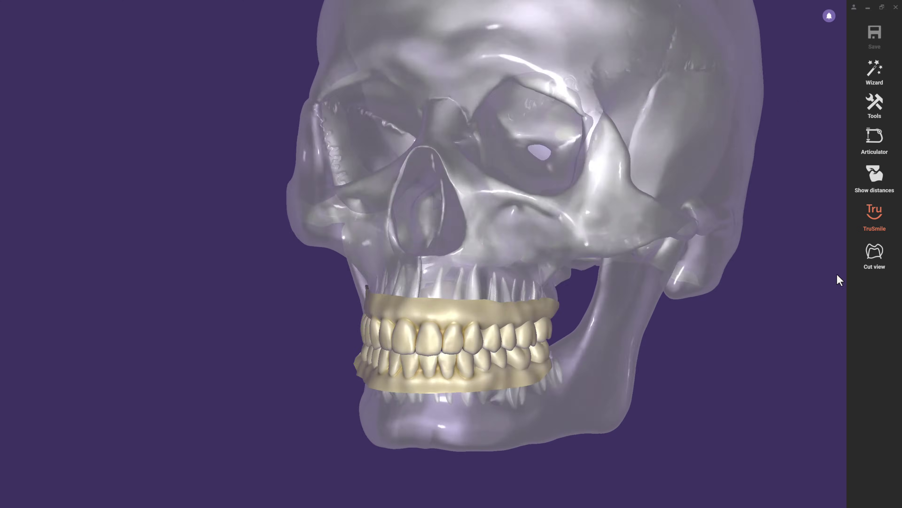
Let the transparent skull model rotate to show the complete set of teeth
mouse_move(880, 216)
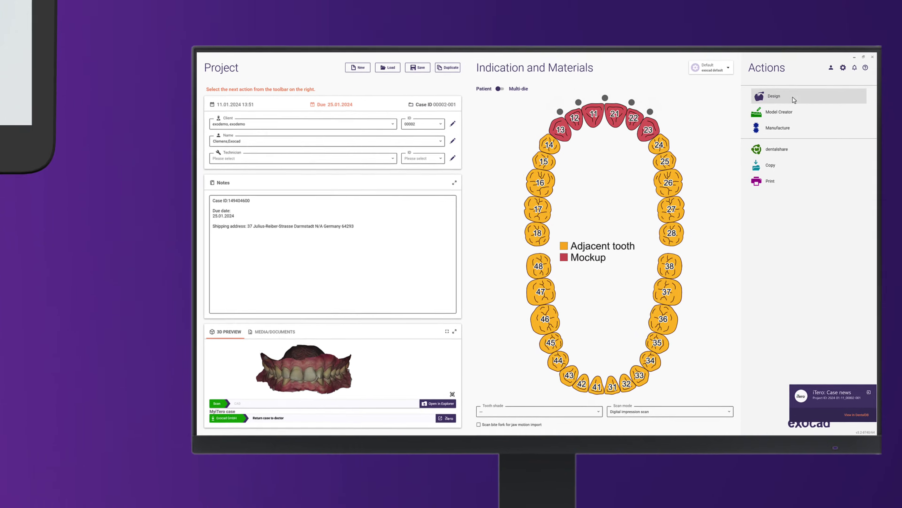
From the Design module, share the 3D preview with the iTero doctor and view the approval message
click(795, 144)
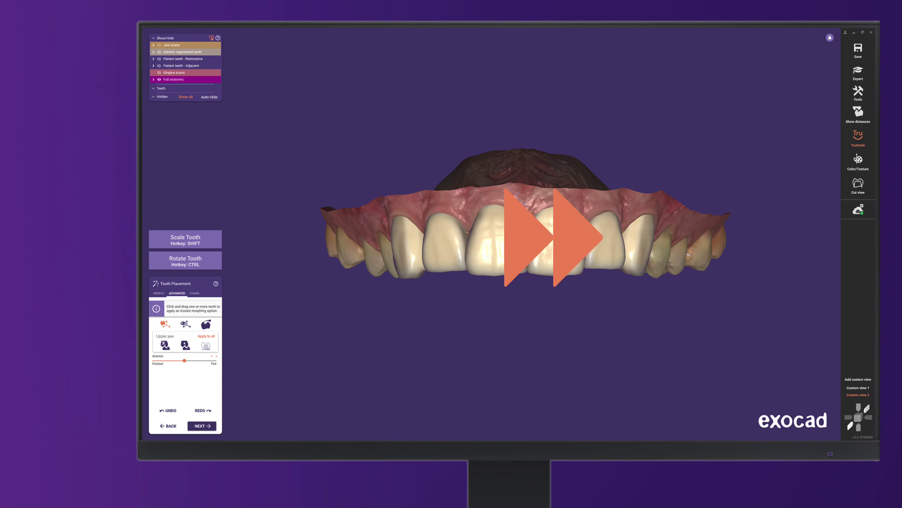
click(860, 92)
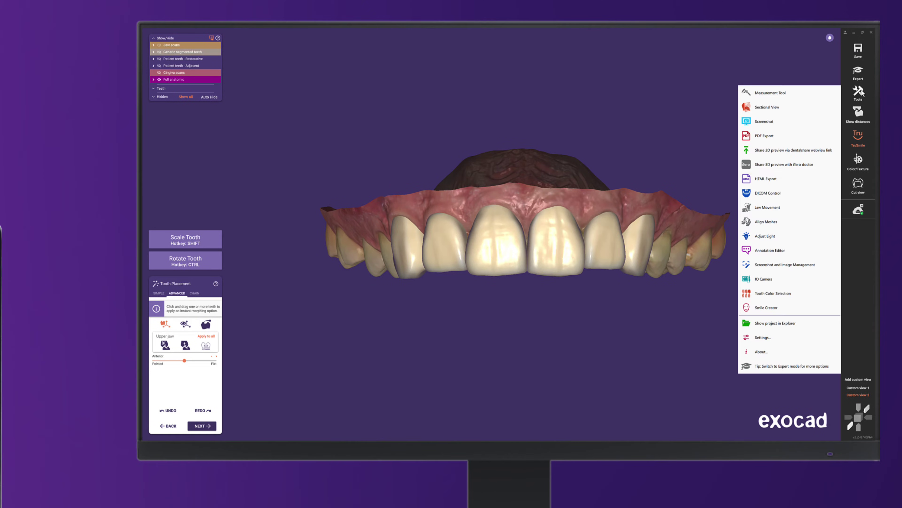
click(830, 166)
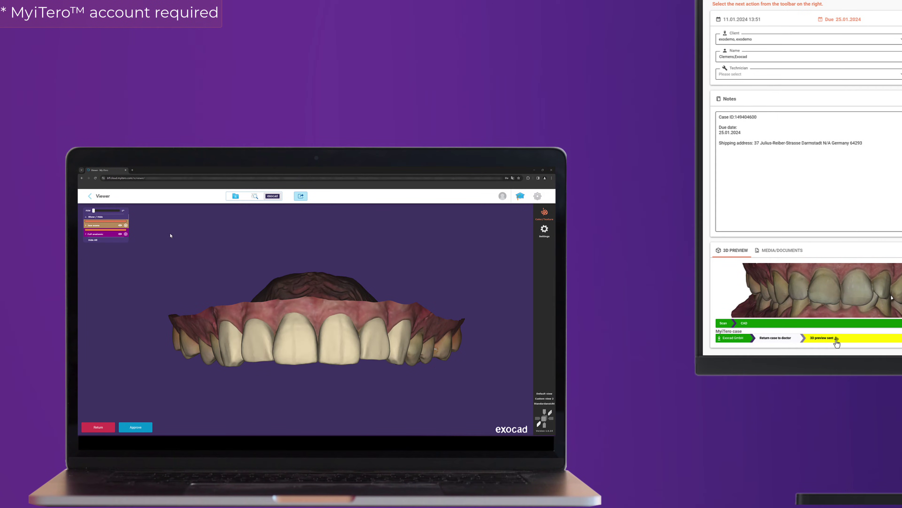
drag(170, 235, 195, 338)
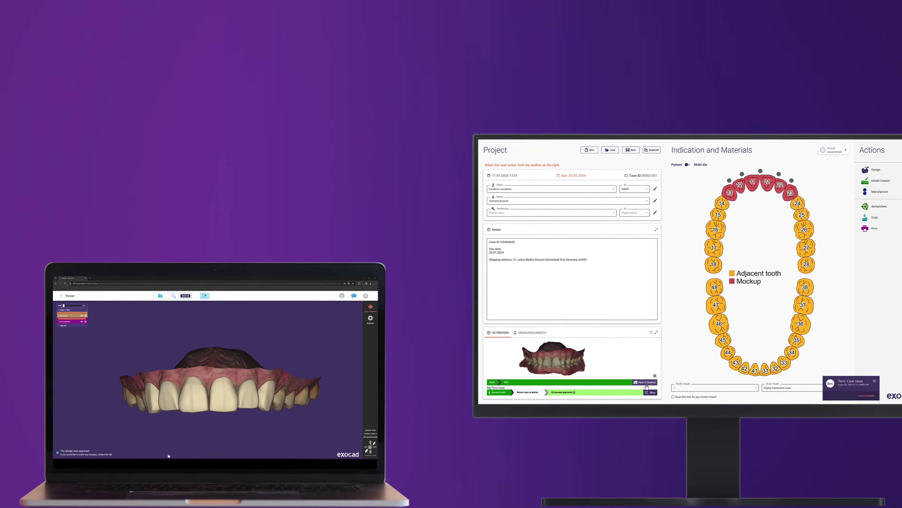
click(527, 400)
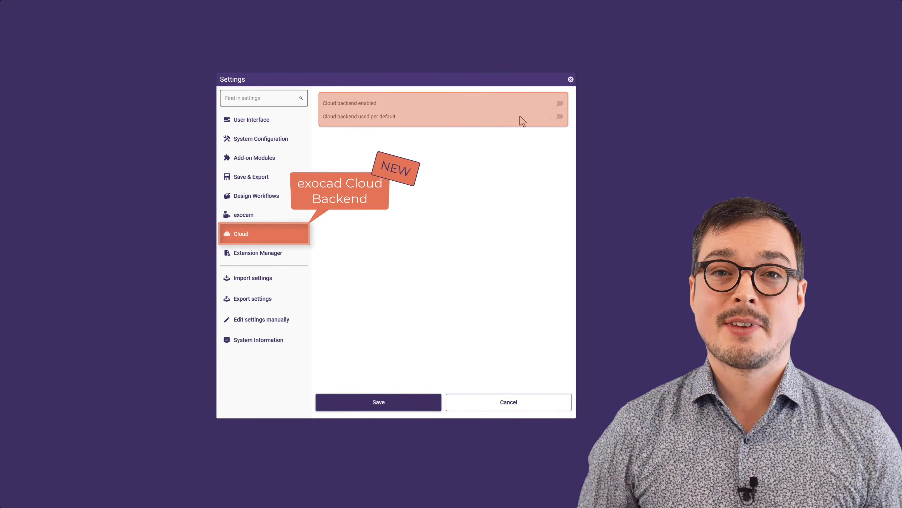
Switch on 'Cloud backend enabled' and 'Cloud backend used per default' in Cloud settings
click(559, 103)
click(560, 116)
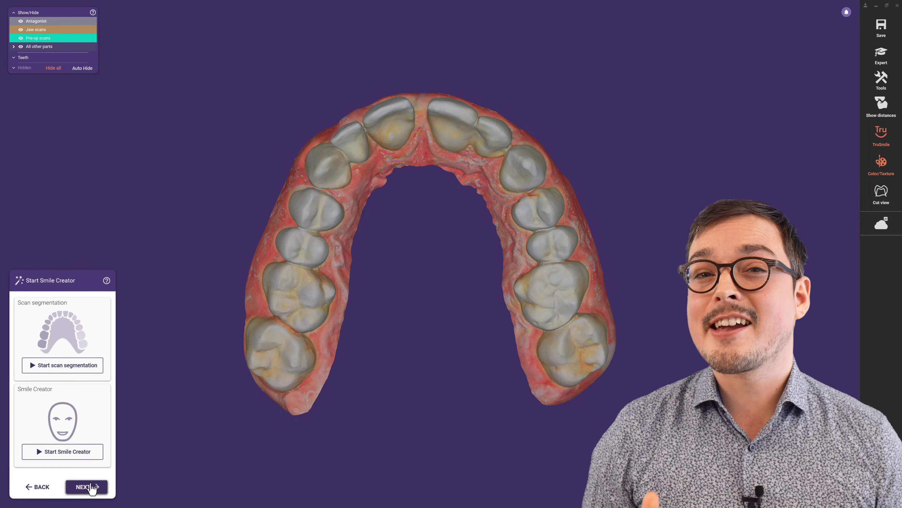
Segment the scan's teeth, place alignment points on scan and photo, and tune the Field of view
click(97, 366)
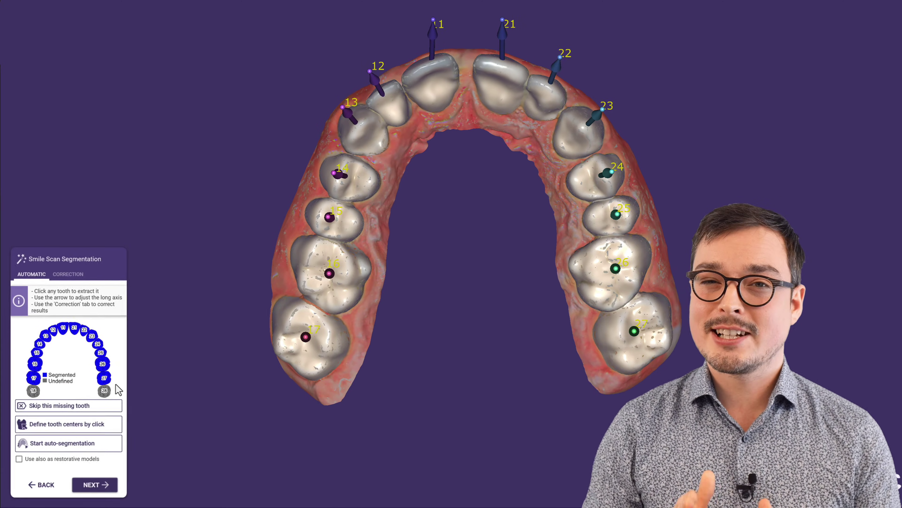
click(98, 483)
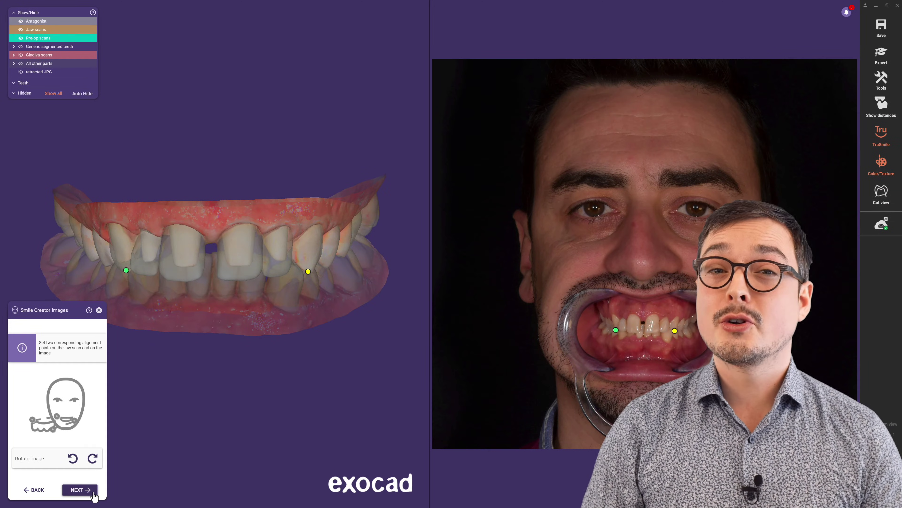
click(358, 267)
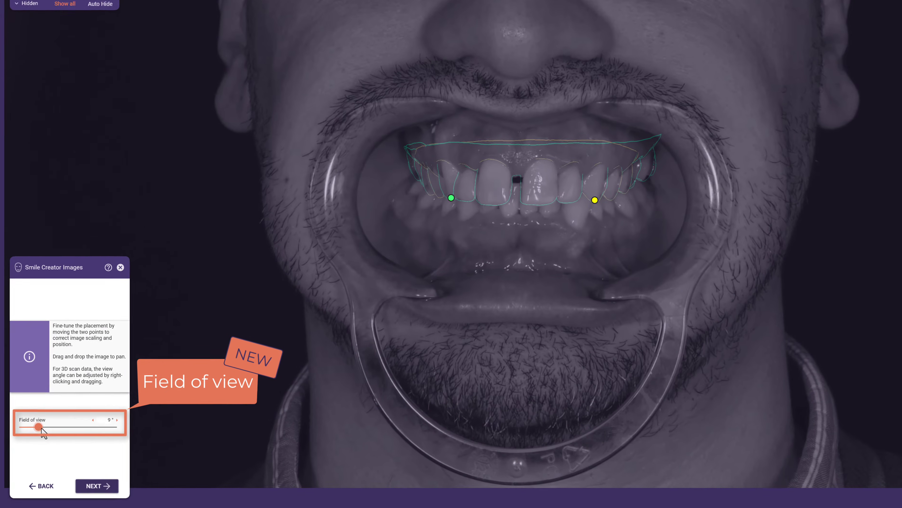
drag(42, 429, 53, 427)
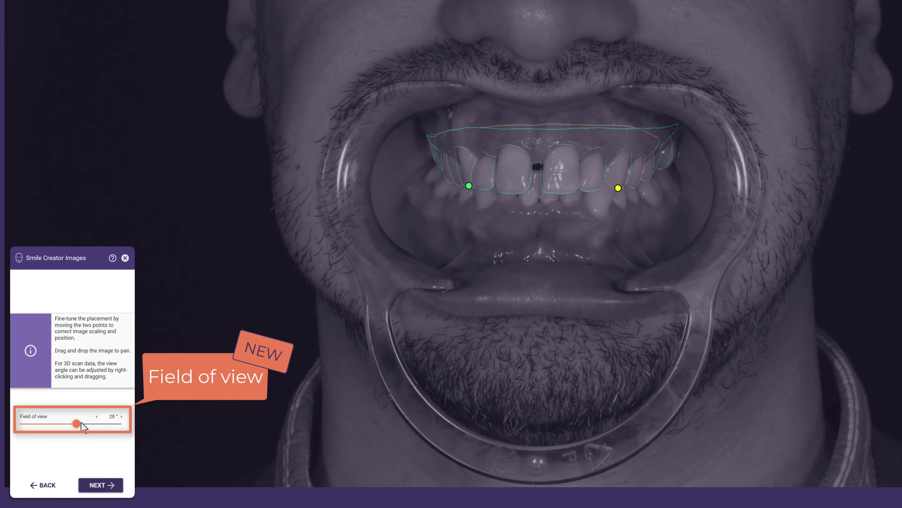
drag(120, 423, 73, 427)
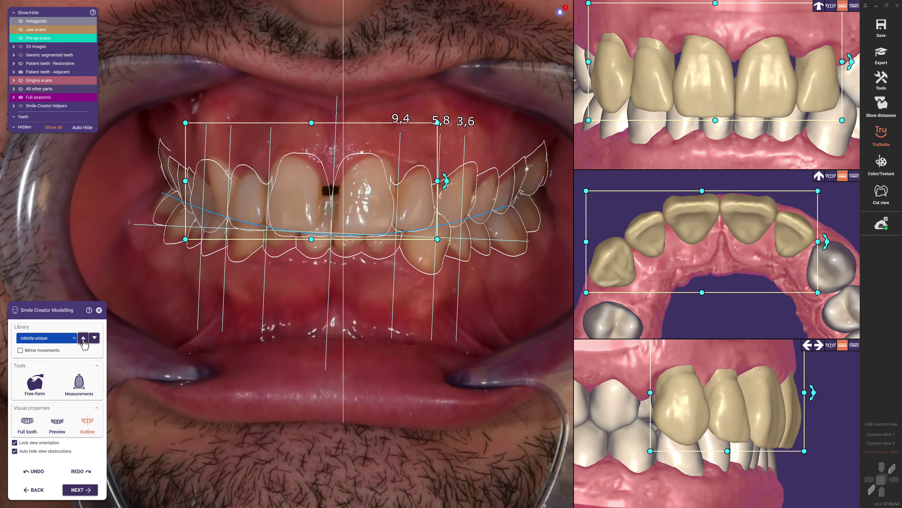
Try robtoly-triangular, then settle on the robtoly-unique tooth library
click(83, 338)
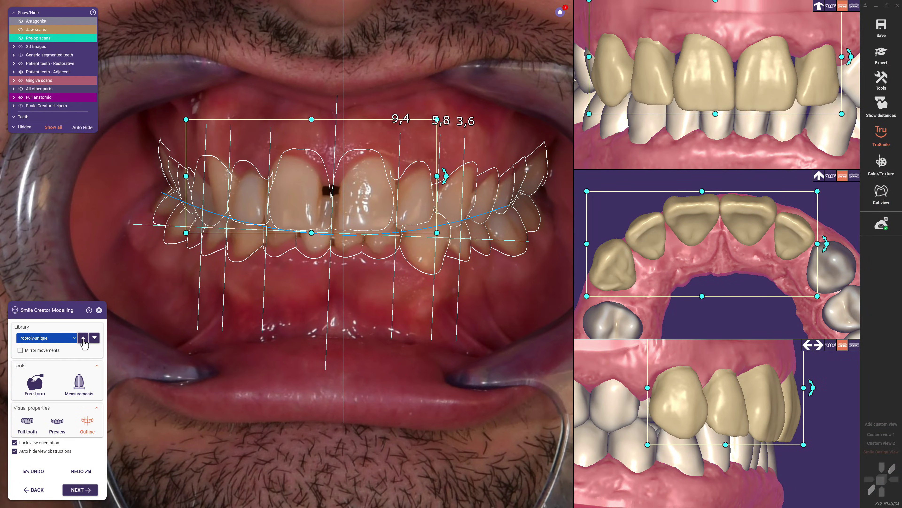
mouse_move(98, 340)
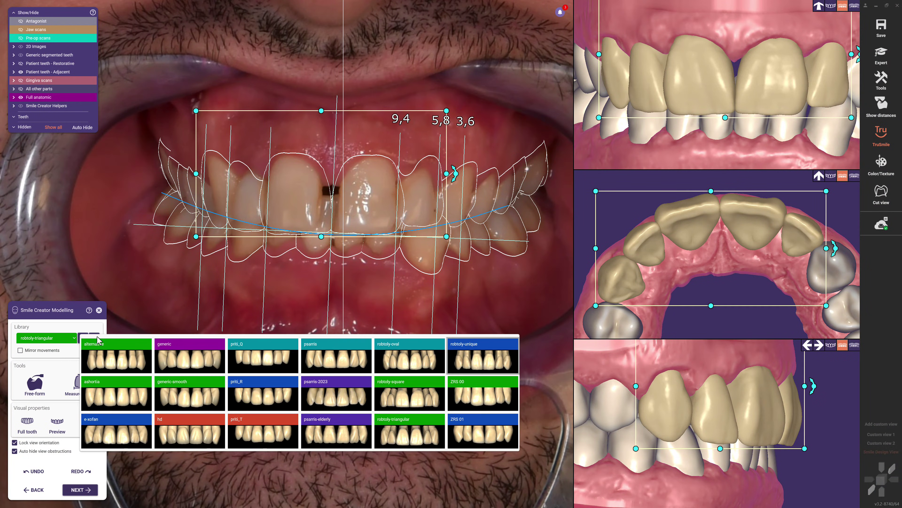
click(495, 356)
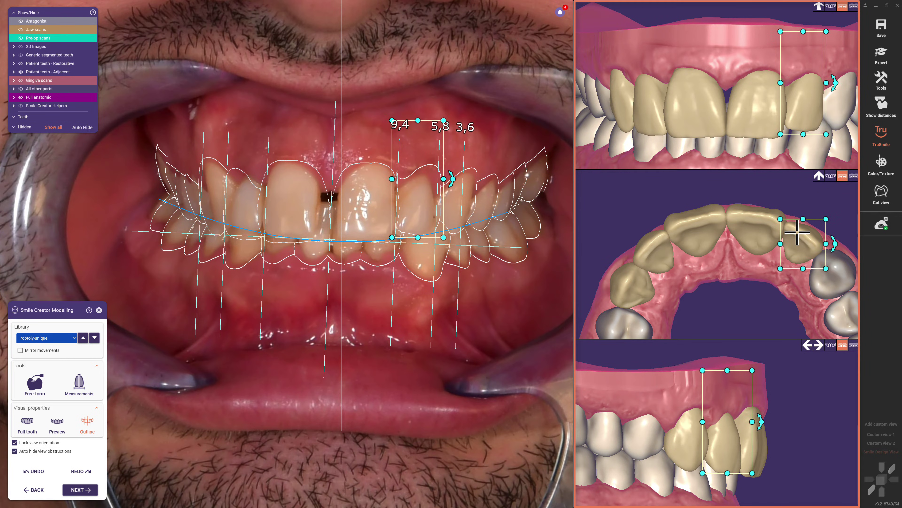
Narrow the chosen front tooth and nudge tooth 21 slightly left
drag(760, 422, 728, 435)
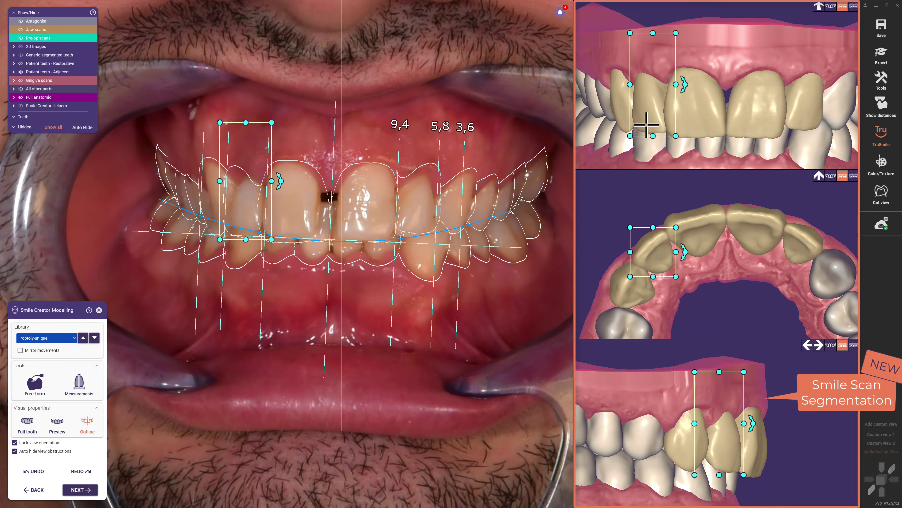
mouse_move(731, 94)
drag(740, 101, 738, 102)
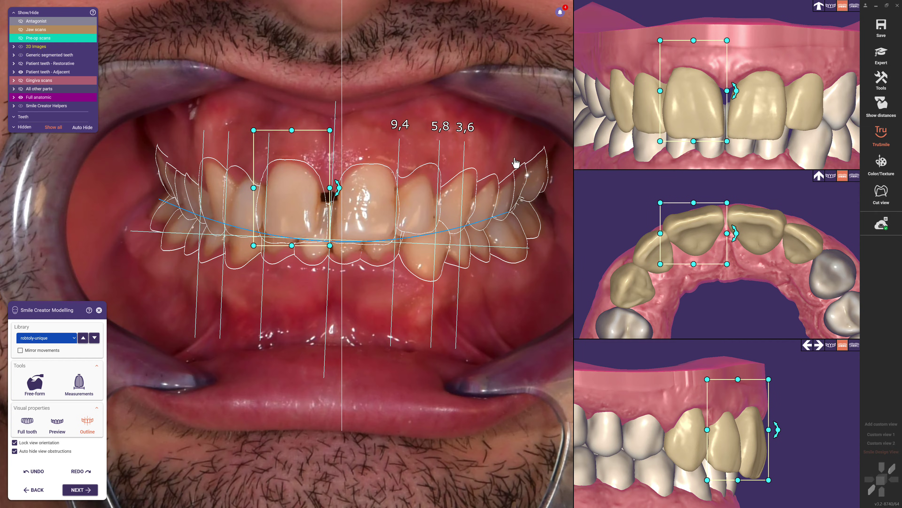
Apply free-forming to the tooth shapes, then compare the new smile with the previous one
click(33, 394)
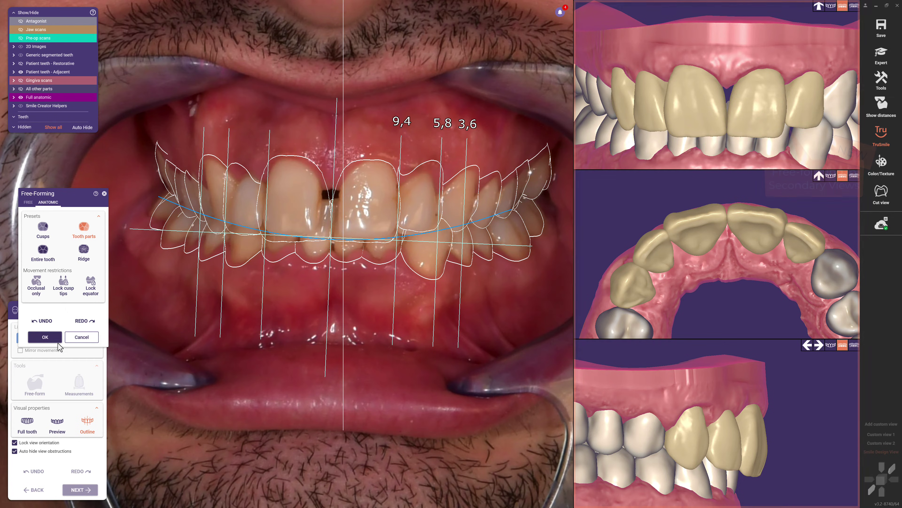
click(50, 338)
click(80, 489)
drag(451, 455, 529, 462)
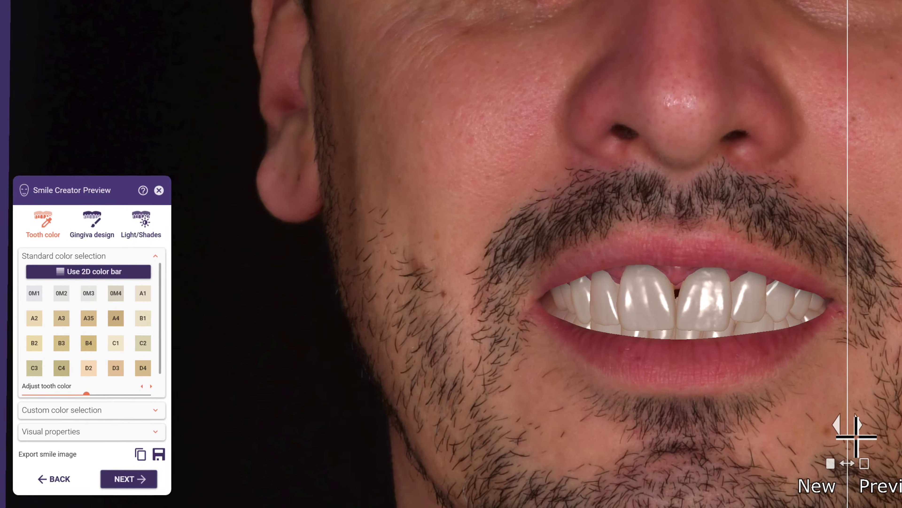
Widen the new smile preview, then set darkening offset to -4,3 and maximum darkening to 0,58
drag(847, 437, 867, 439)
click(95, 213)
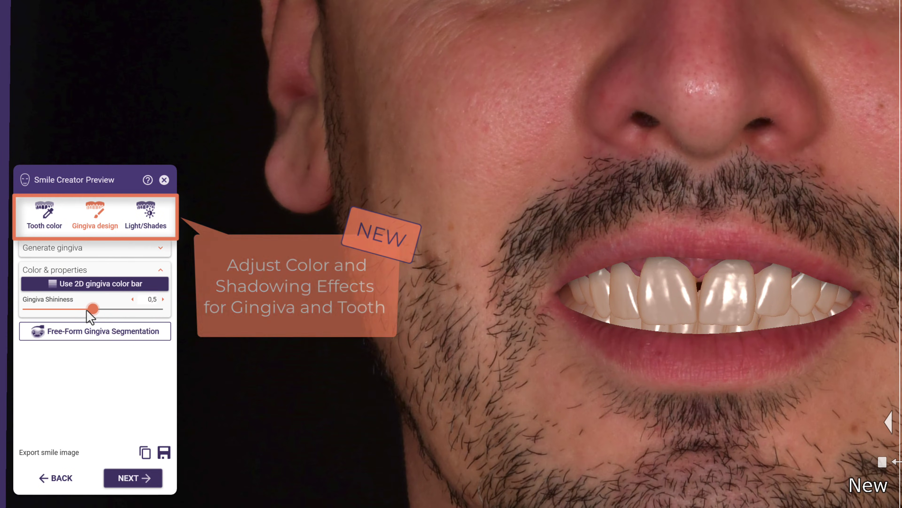
click(153, 220)
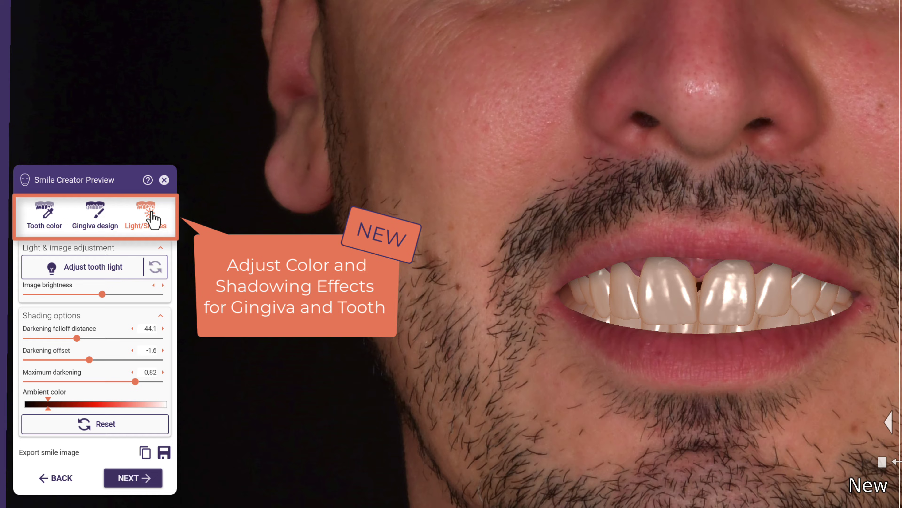
mouse_move(88, 366)
mouse_down()
mouse_move(51, 368)
mouse_move(84, 368)
mouse_up()
drag(136, 381, 103, 382)
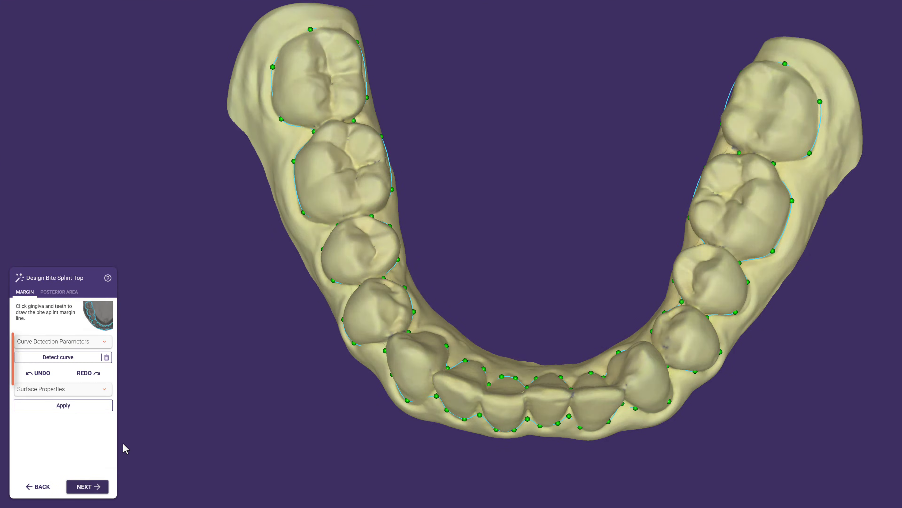
Detect the splint margin curve via Curve Detection Parameters and advance to the virtual articulator
click(105, 342)
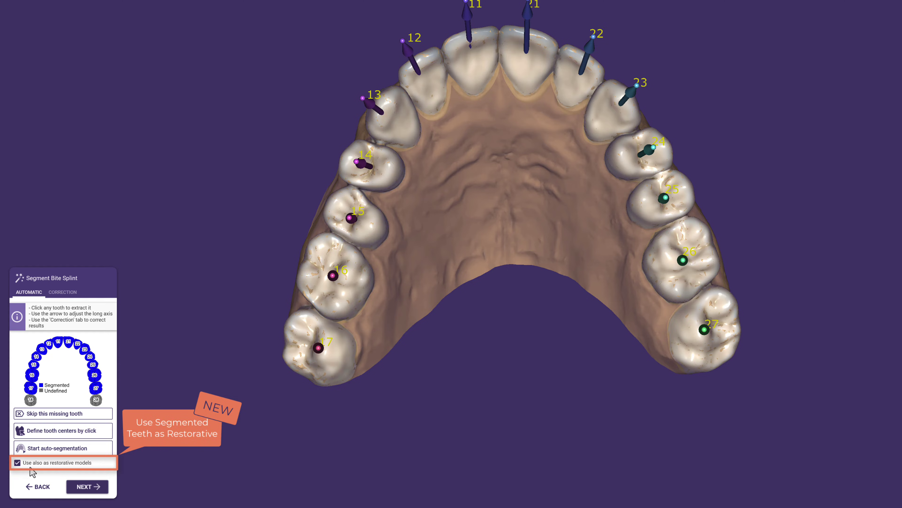
click(102, 490)
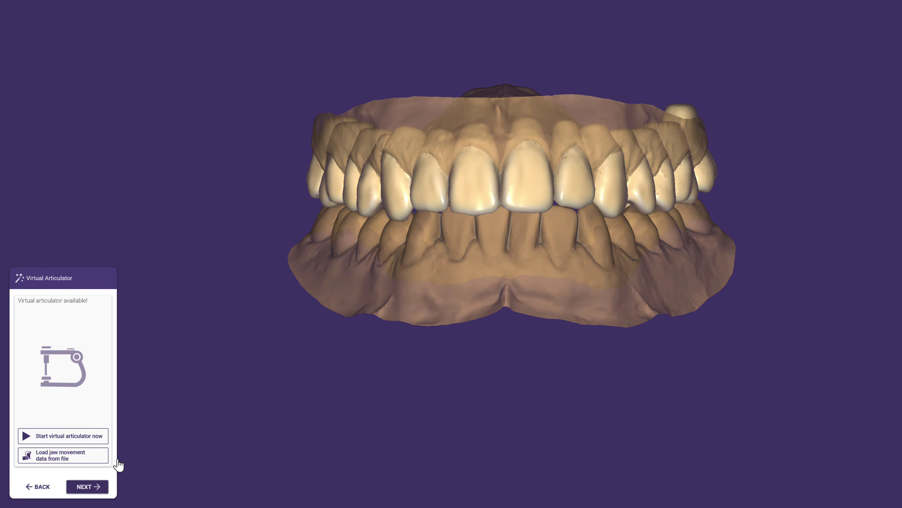
Start the virtual articulator, simulate its jaw movements, and accept the settings
click(102, 440)
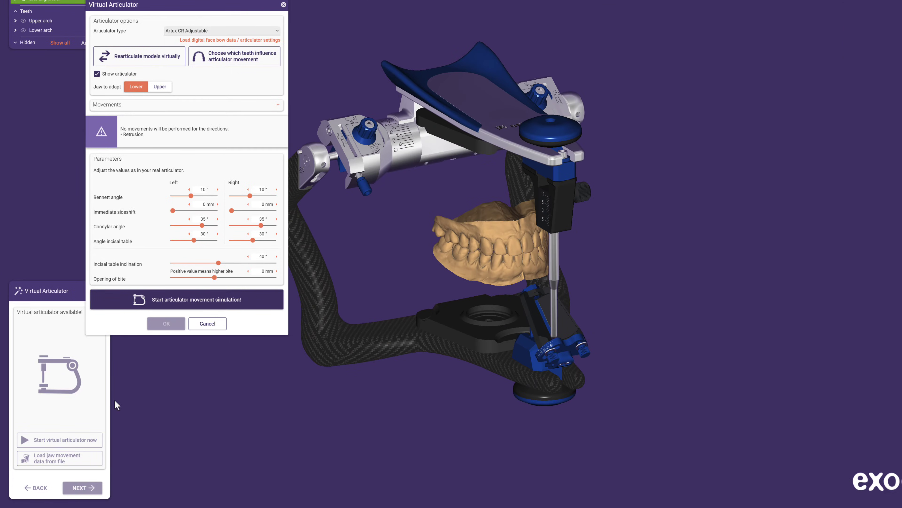
click(222, 300)
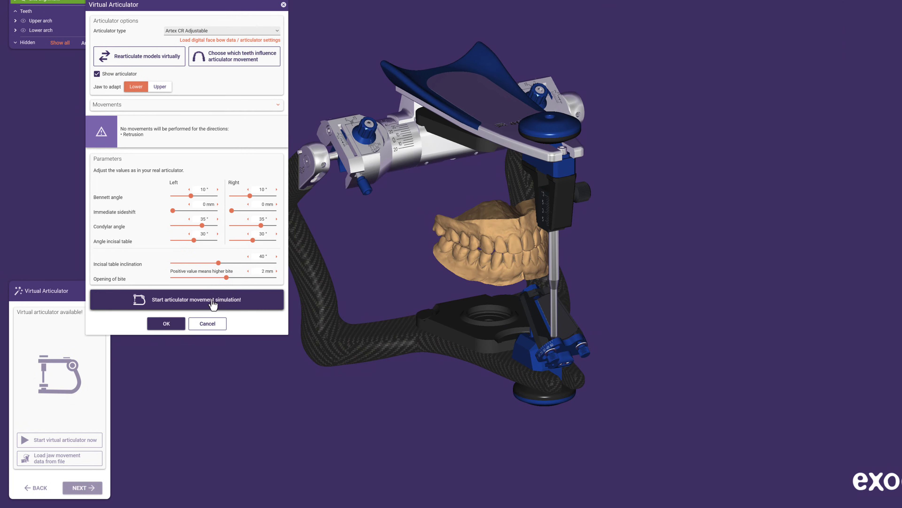
click(179, 325)
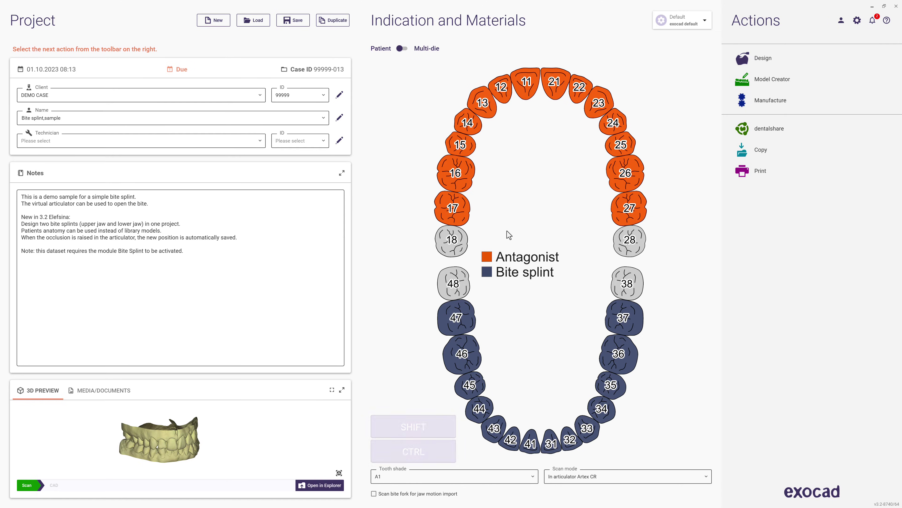
Shift-assign the upper arch from tooth 17 as bite splint and save the project
key(shift)
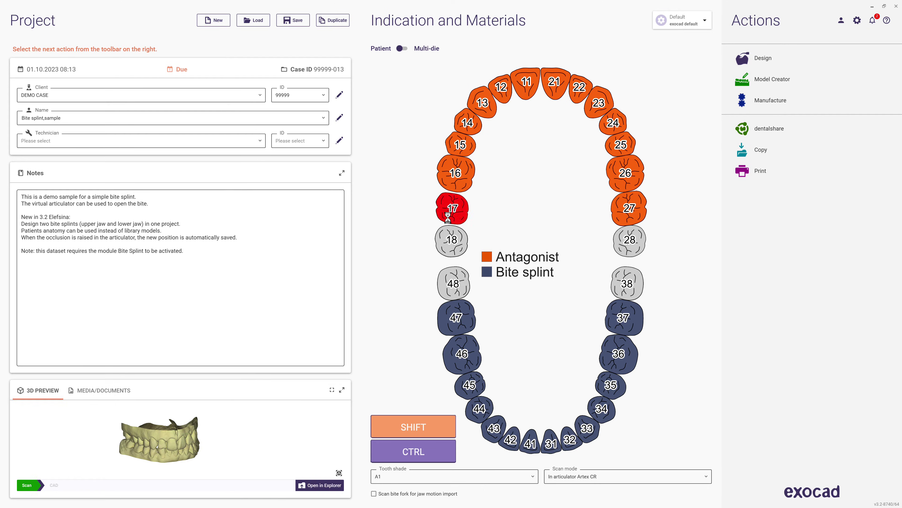
shift+click(449, 209)
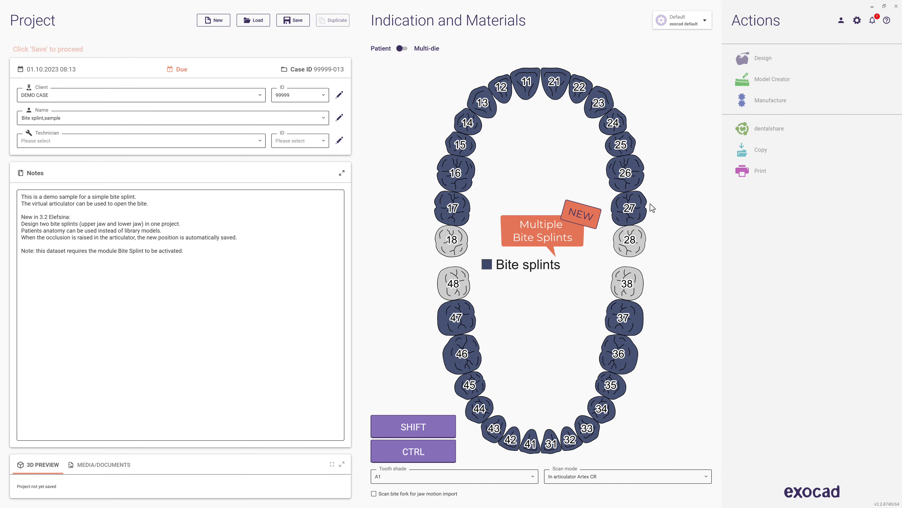
key(ctrl+s)
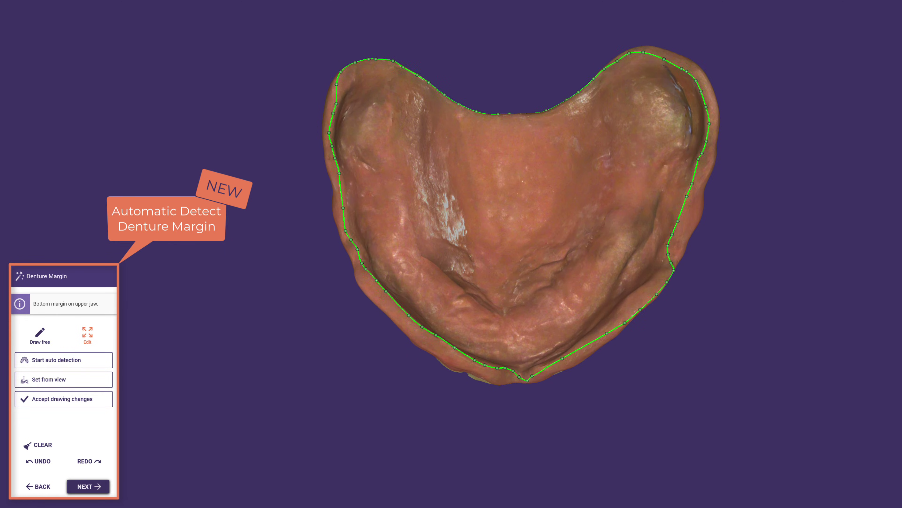
Accept the automatically detected upper and lower jaw denture margins
click(100, 491)
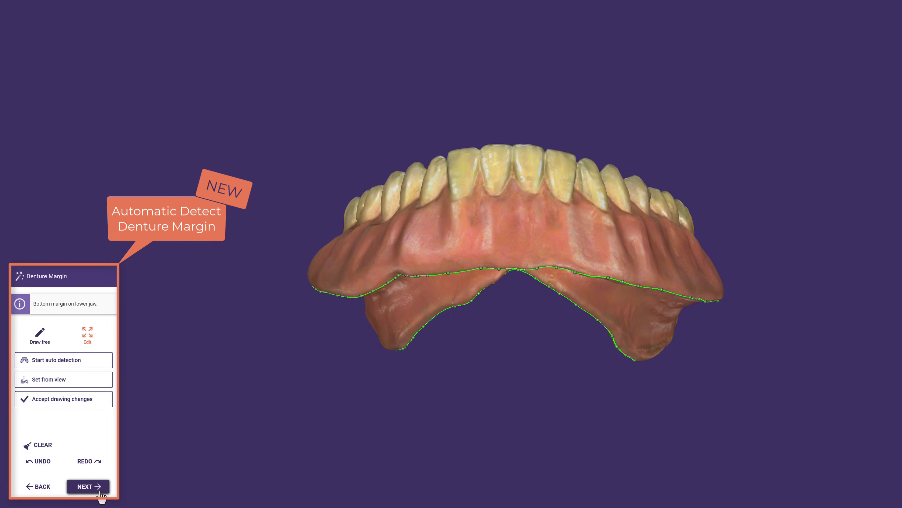
click(100, 492)
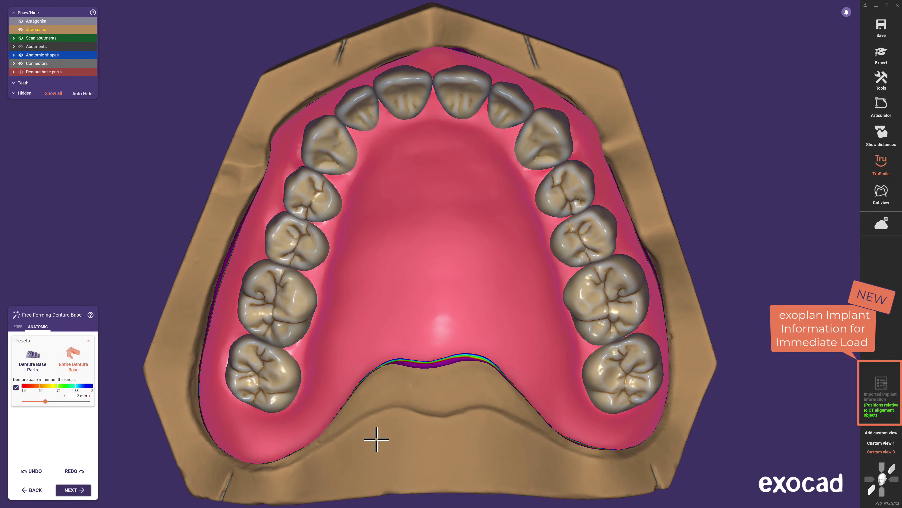
Finish the denture bases, make them partly transparent, and run the articulator simulation in Custom view 1
click(86, 496)
drag(94, 93, 58, 93)
key(1)
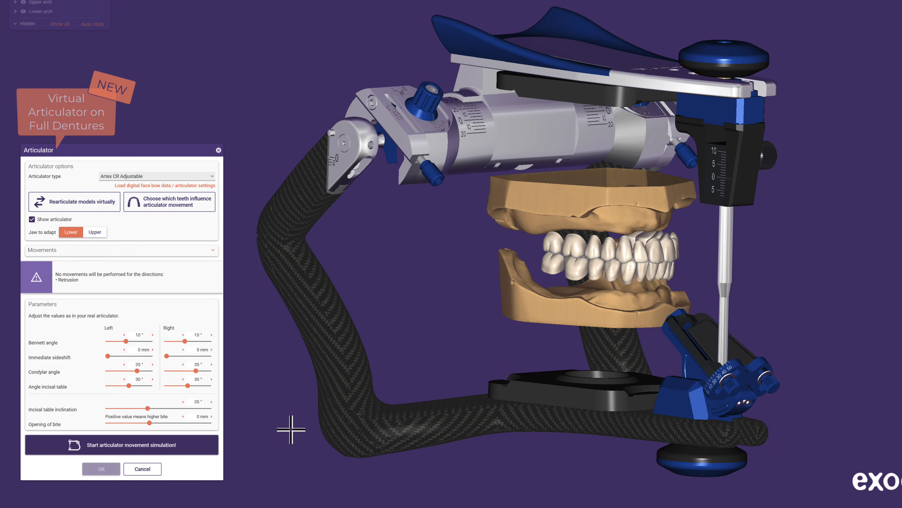
click(215, 444)
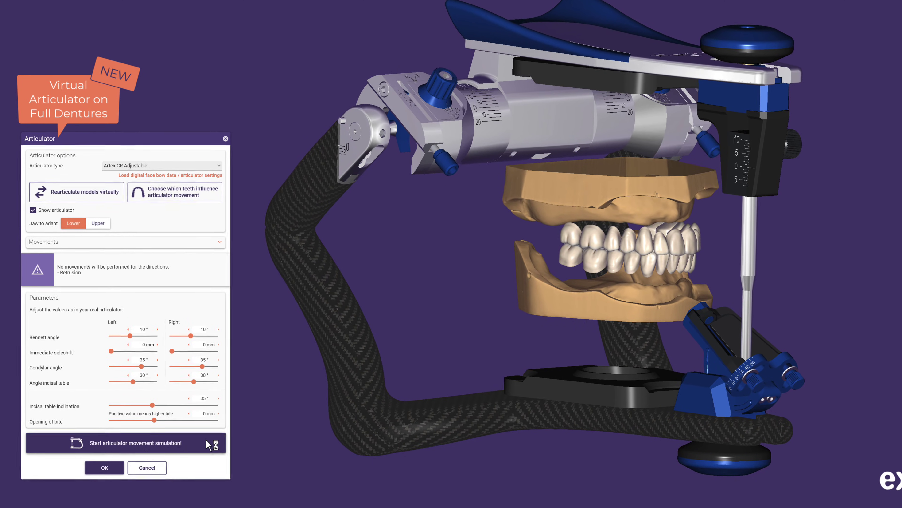
click(120, 464)
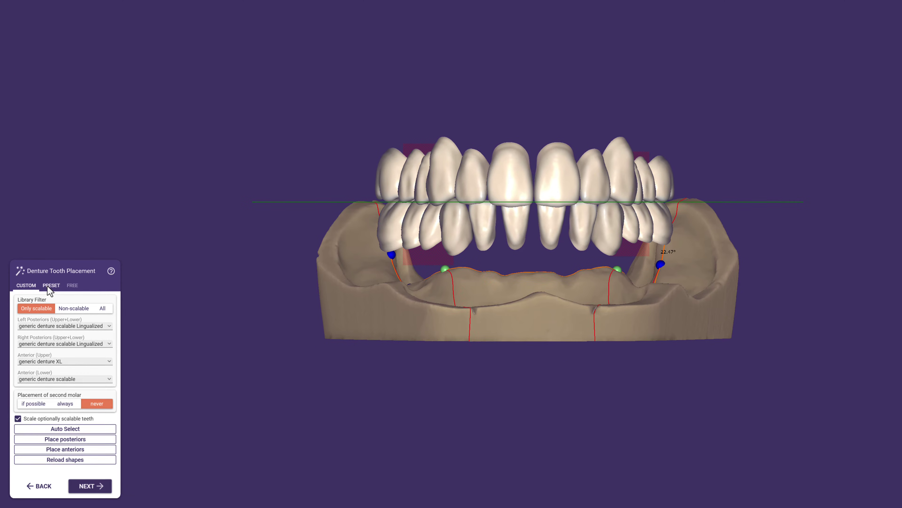
Apply the generic denture L 36.0 mm preset, then try the 40.5 mm tooth preset
click(50, 284)
click(110, 325)
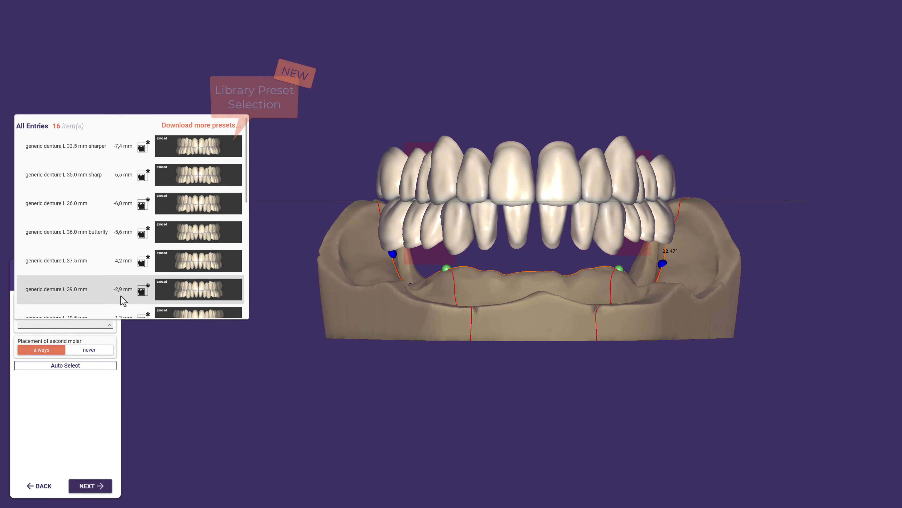
mouse_move(197, 294)
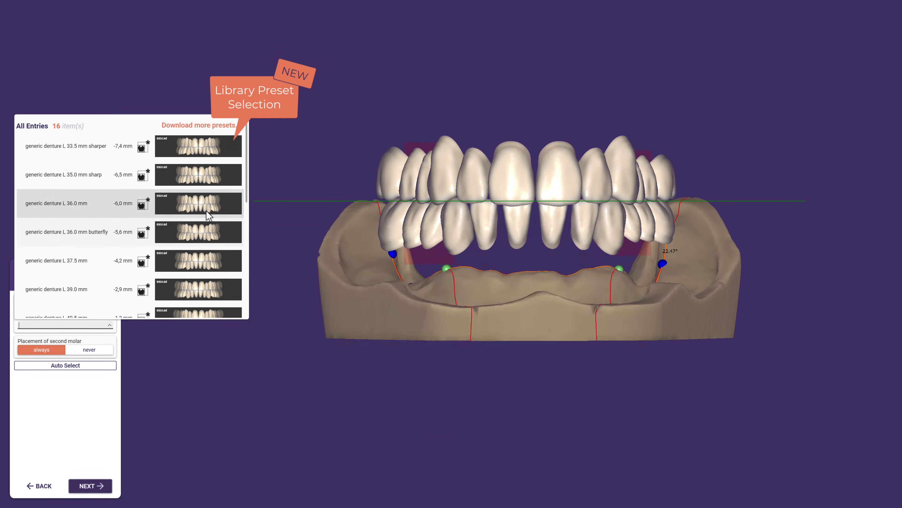
click(207, 205)
click(110, 325)
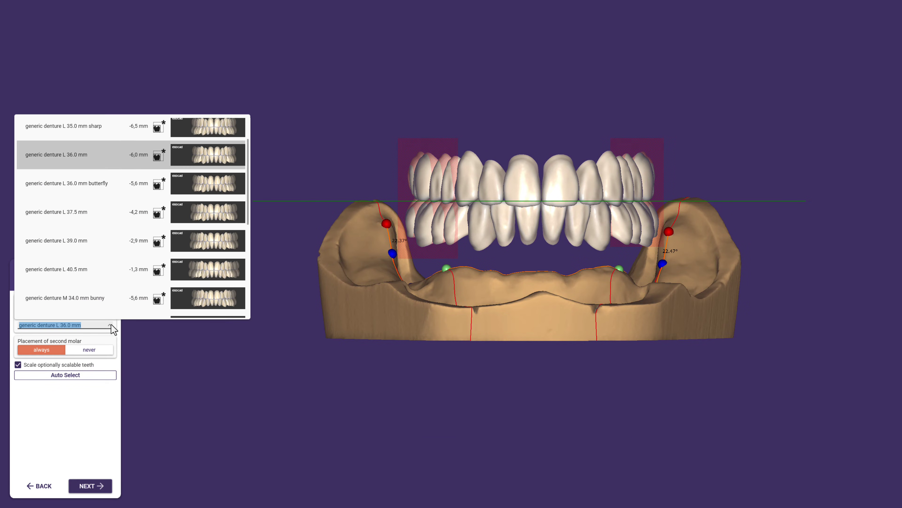
click(123, 271)
Rotate the whole tooth set slightly, shift it down, and accept the placement
click(74, 285)
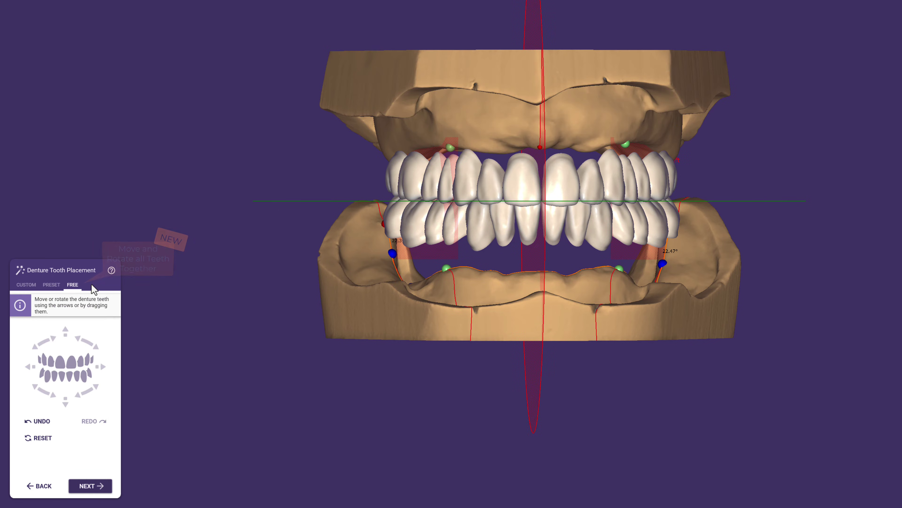
drag(376, 397, 374, 397)
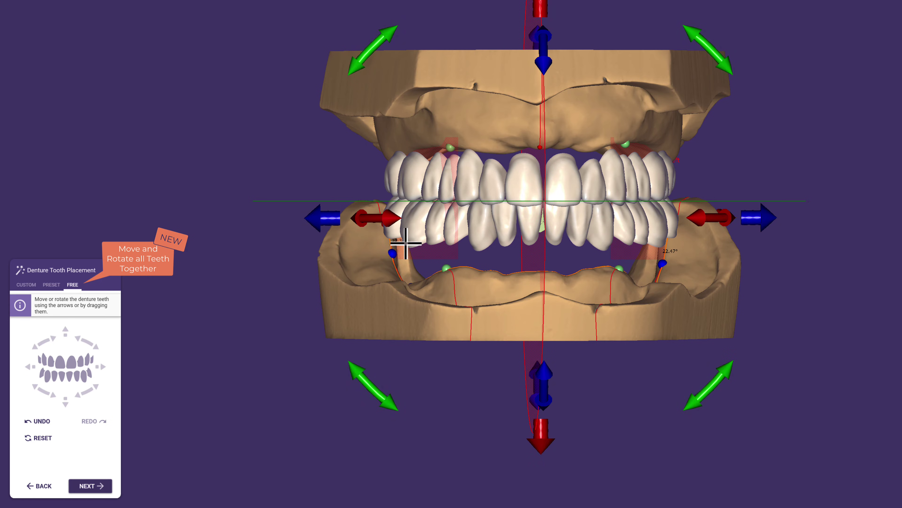
click(544, 437)
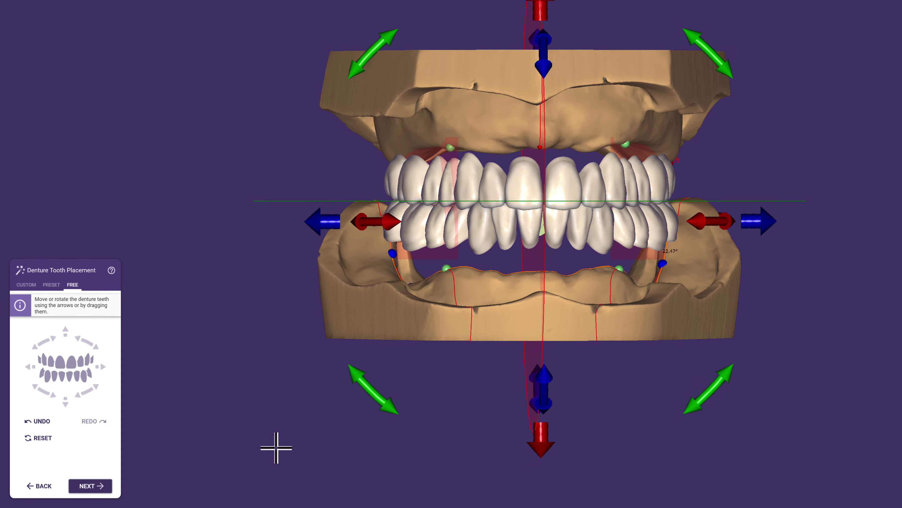
click(90, 486)
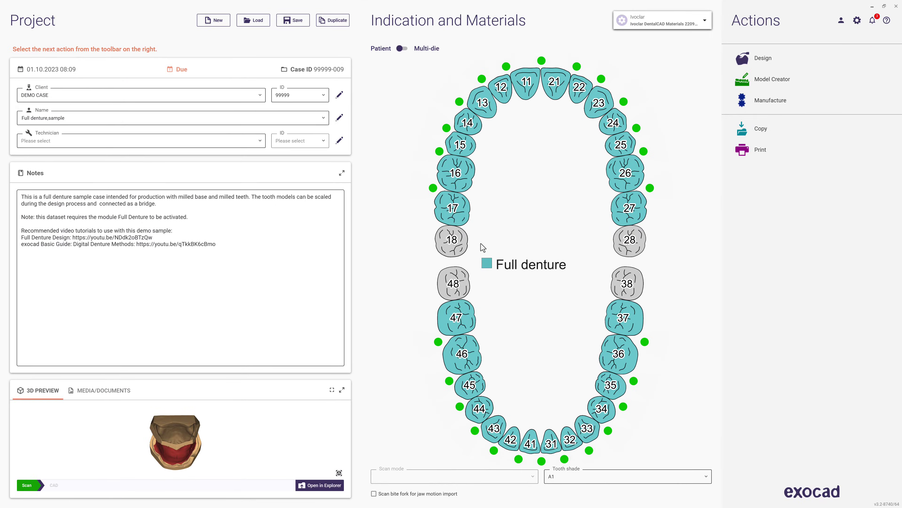
Check tooth 17's configuration and start designing the full denture sample
click(461, 219)
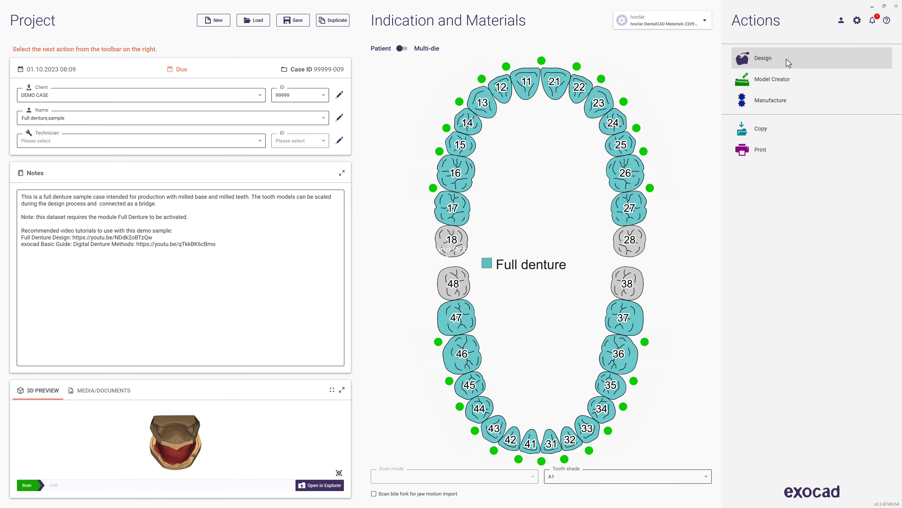
click(786, 60)
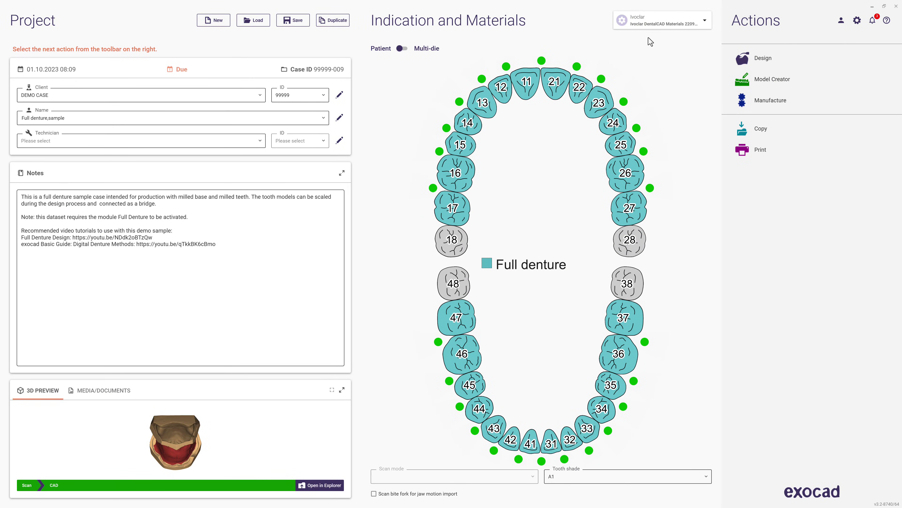
Load the Quicksnap upper partial denture sample and set tooth 16 to Quick-Snap: Split denture and framework
click(258, 28)
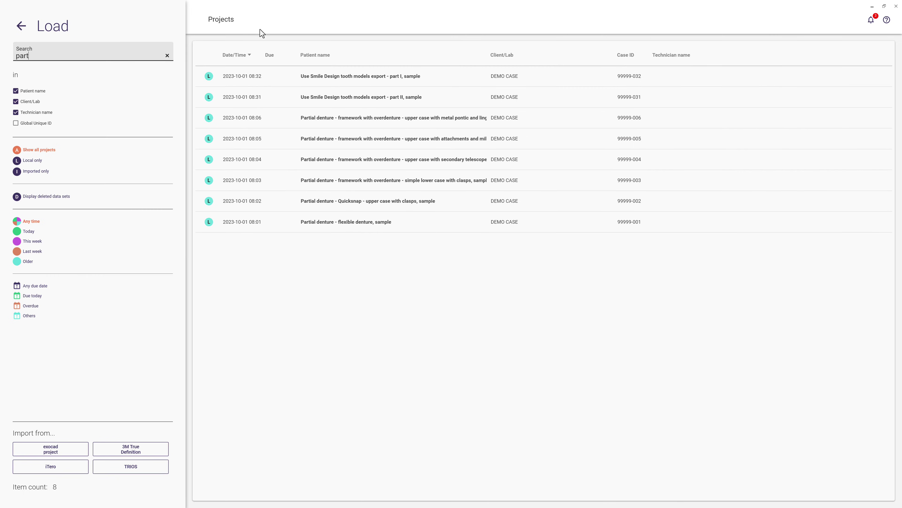
click(291, 201)
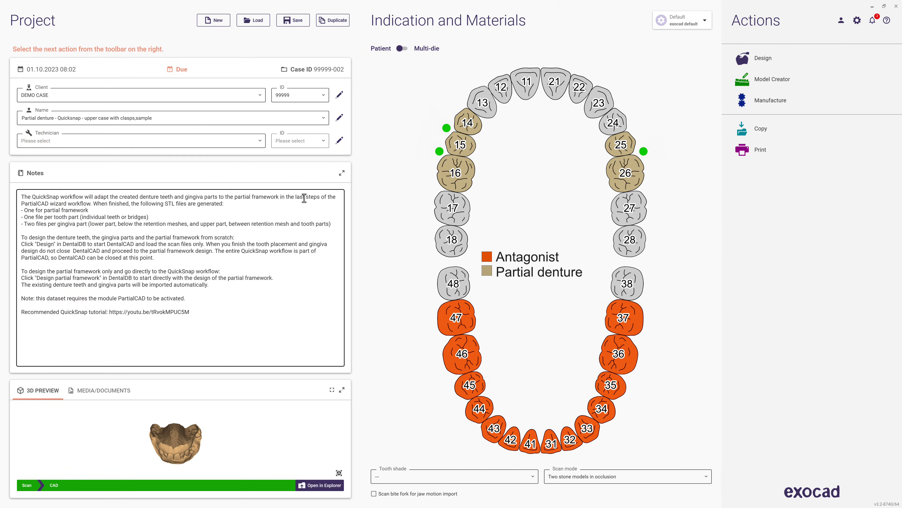
click(464, 178)
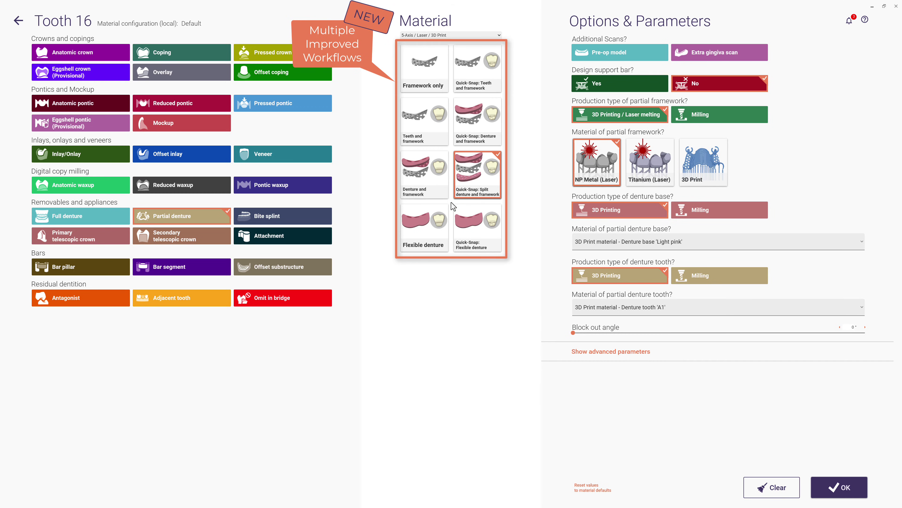
click(437, 230)
click(473, 175)
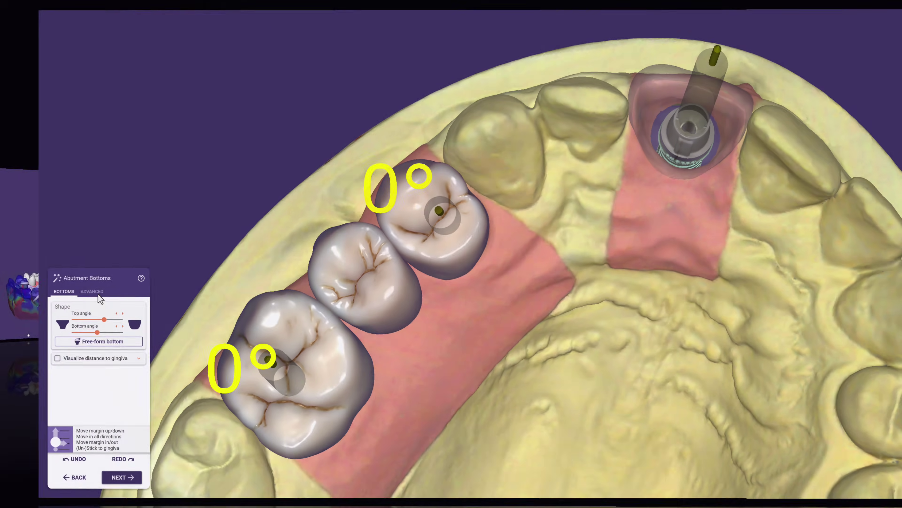
Enable adjustable screw channel angles and tilt the upper screw channel to 4°
click(60, 293)
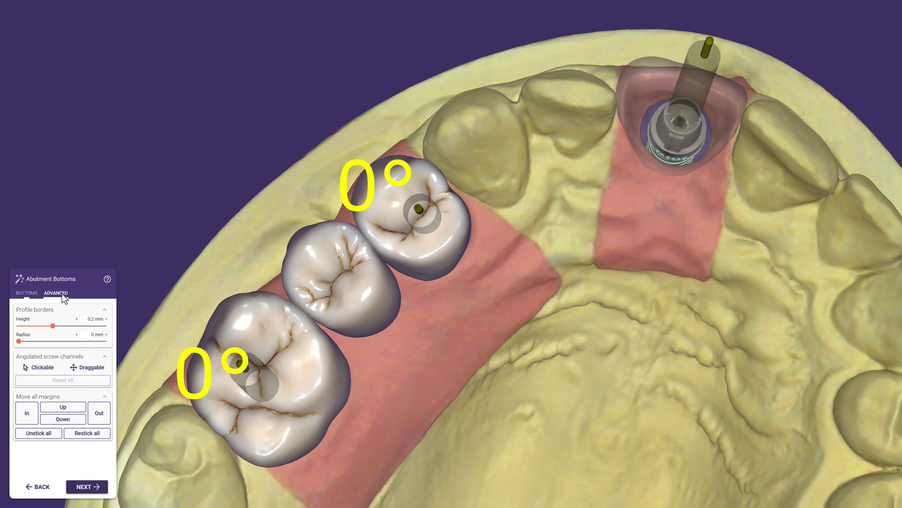
click(87, 367)
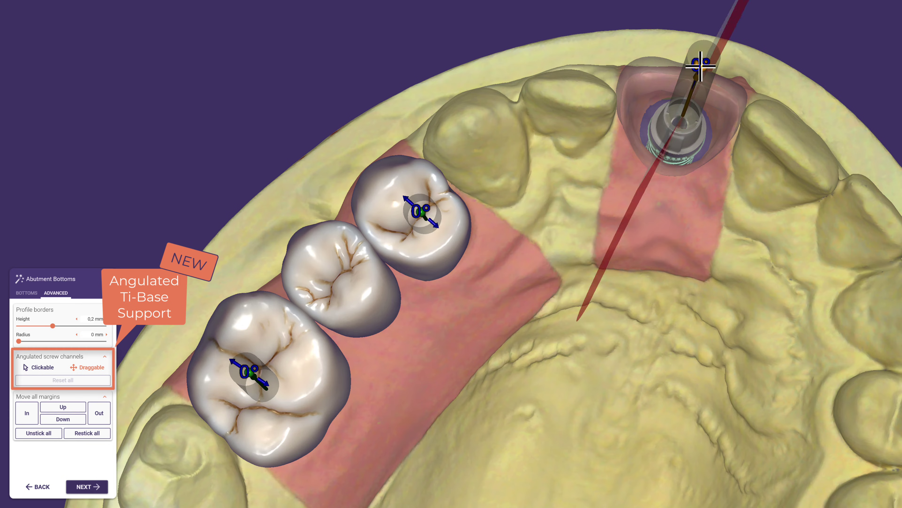
drag(700, 65, 685, 103)
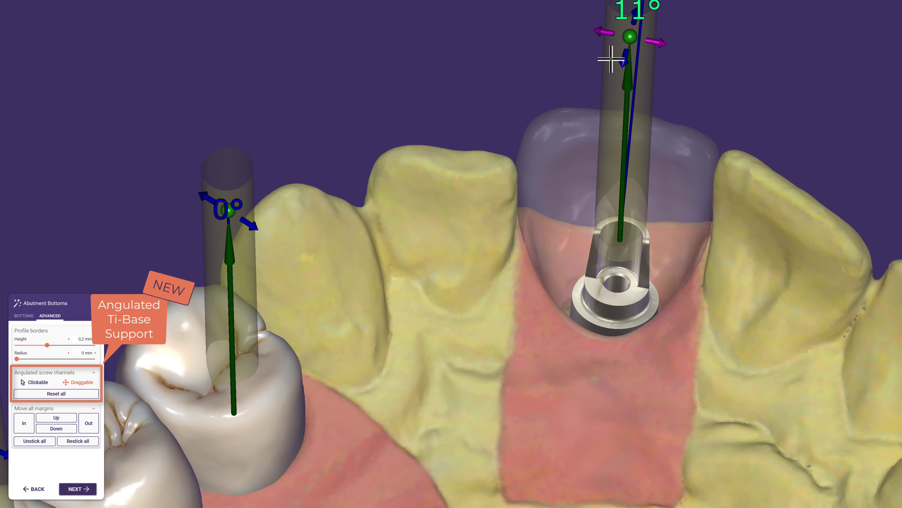
Tilt the front implant's screw channel to 11° and view the arch occlusally
drag(585, 33, 628, 37)
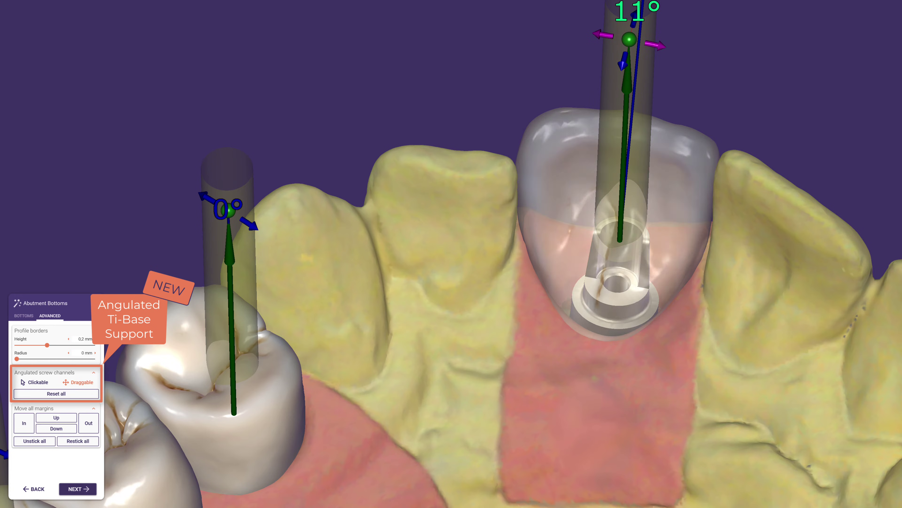
scroll(521, 450, down, 5)
right_drag(522, 285, 522, 450)
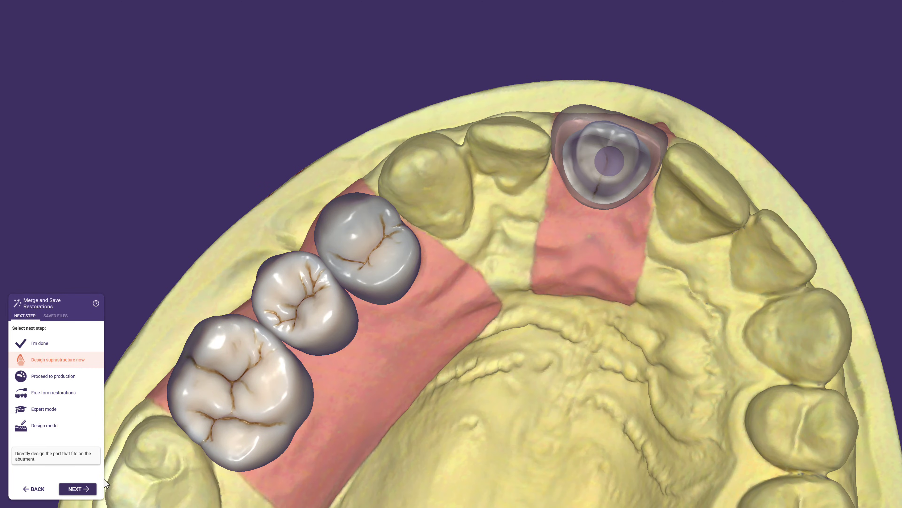
Accept the abutments and crown gaps, merge the crowns with screw holes, and show a cut view
click(93, 490)
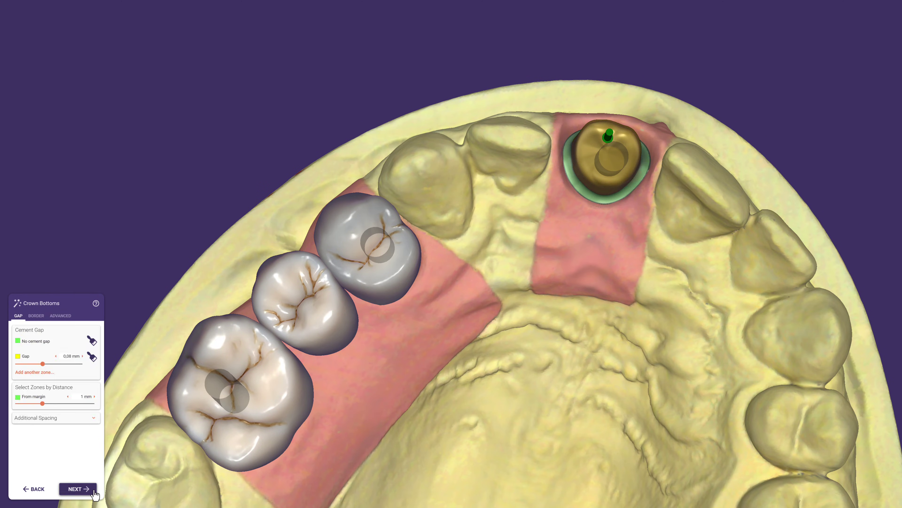
click(77, 489)
click(90, 315)
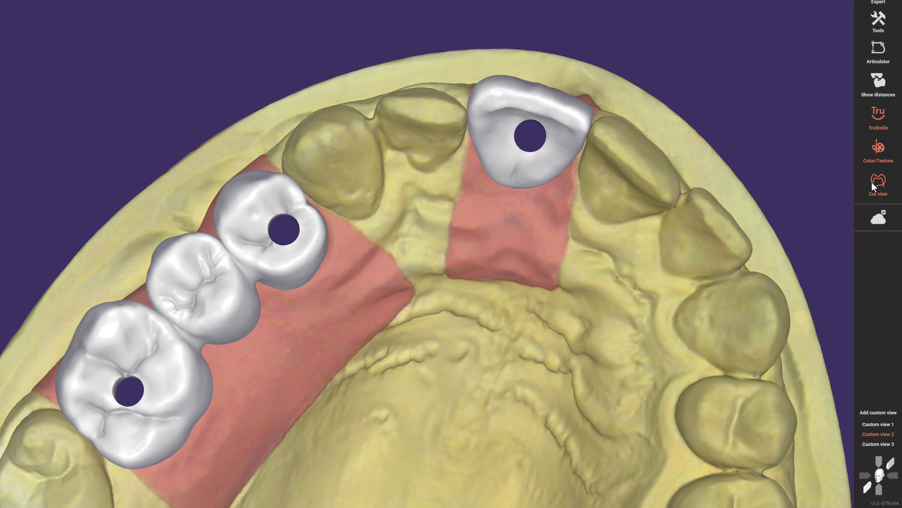
click(879, 181)
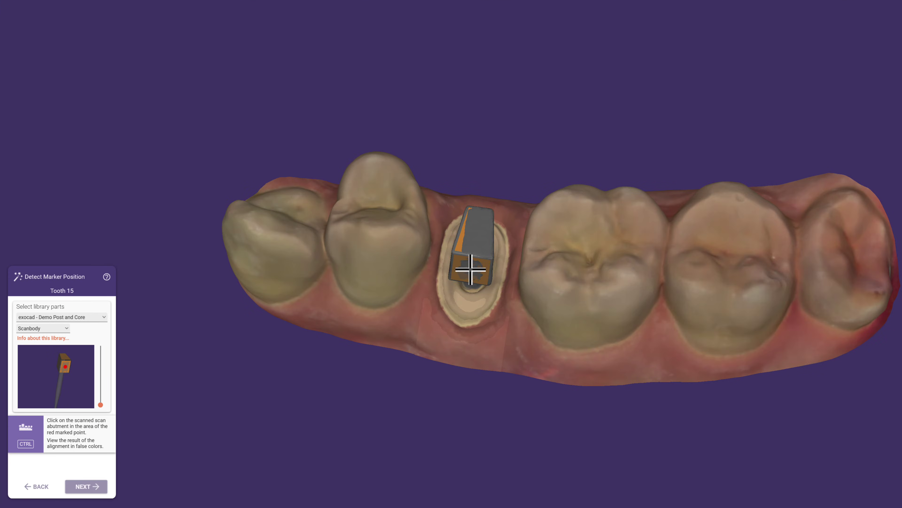
Align the scanbody and draw a four-point margin line around the tooth 15 die
click(654, 279)
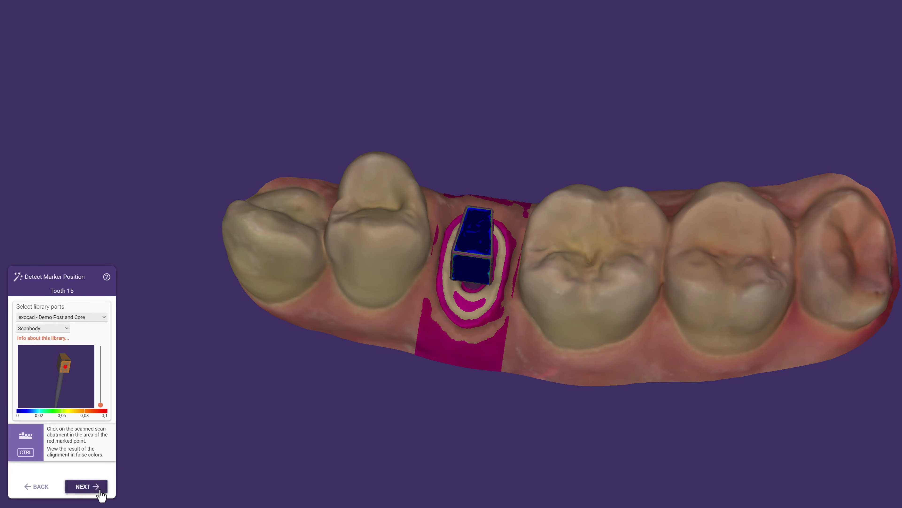
click(93, 486)
click(459, 233)
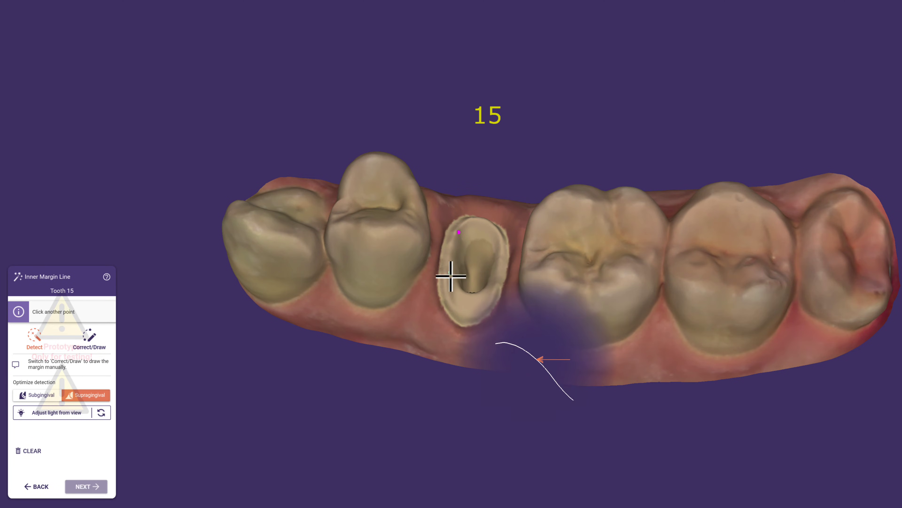
click(449, 281)
click(495, 289)
click(501, 241)
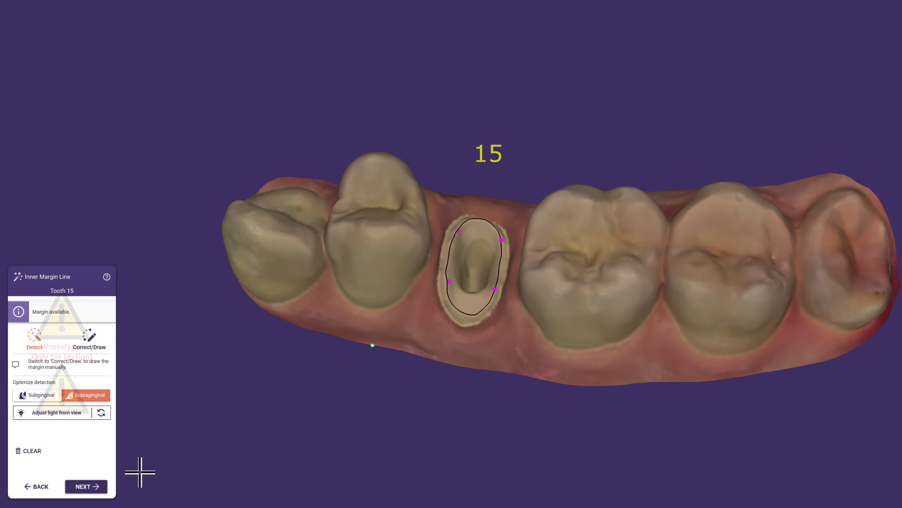
click(94, 486)
Accept the designed and free-formed core to reach Merge and Save Restorations
click(85, 486)
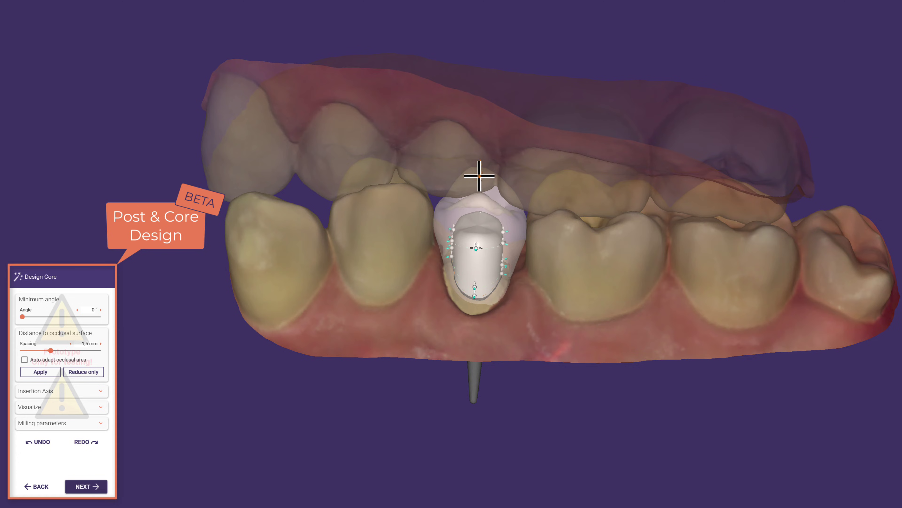
click(100, 486)
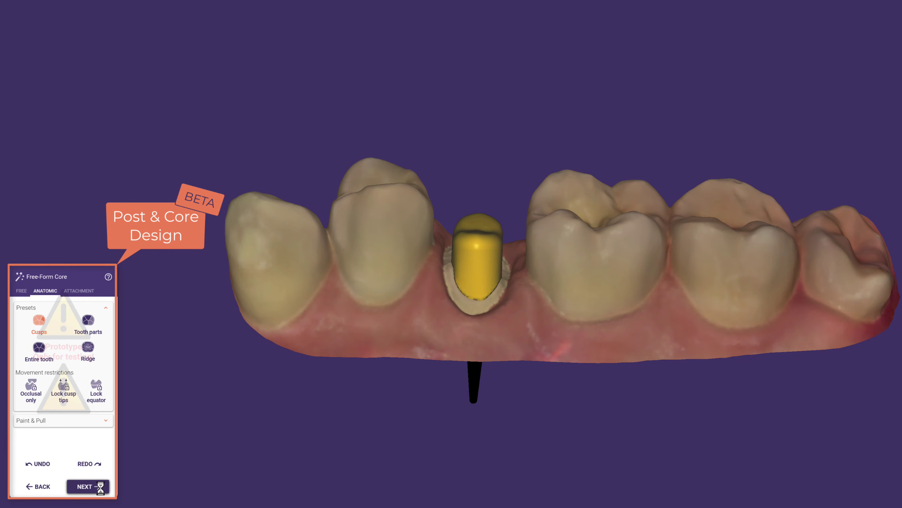
click(93, 342)
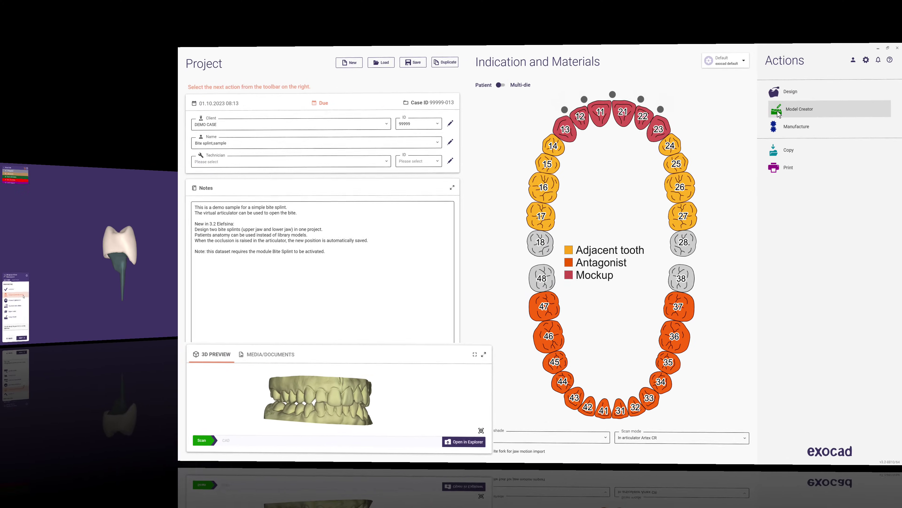
Switch to the model creator project and lower the model height to 34.63 mm
click(851, 165)
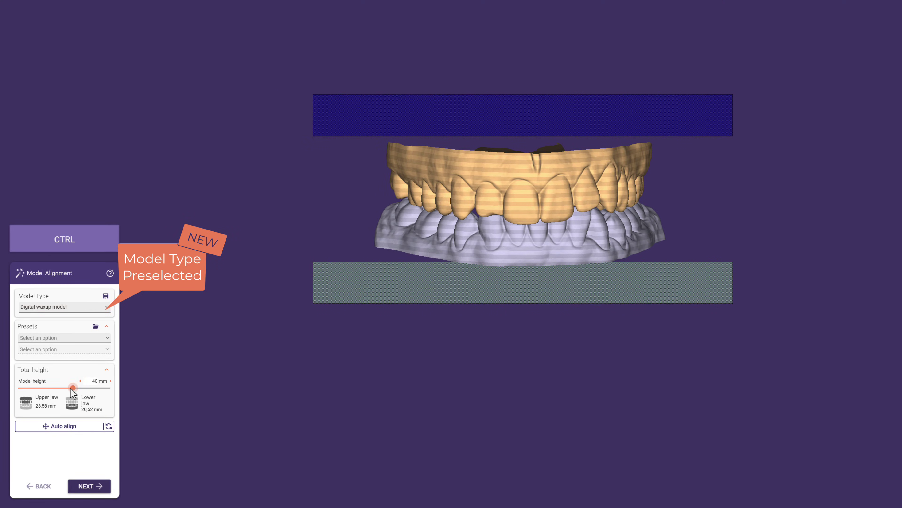
drag(71, 389, 63, 389)
click(102, 487)
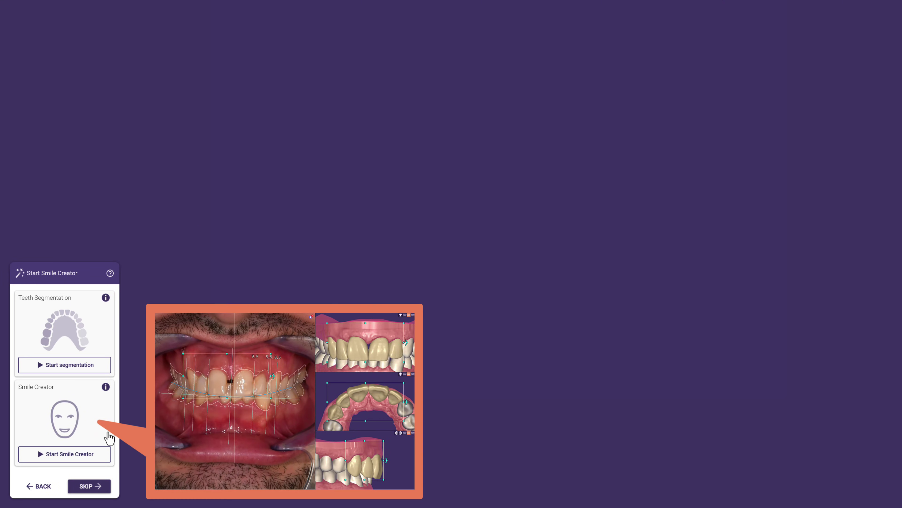
Skip Smile Creator and set the distal contact point for tooth 23
mouse_move(80, 336)
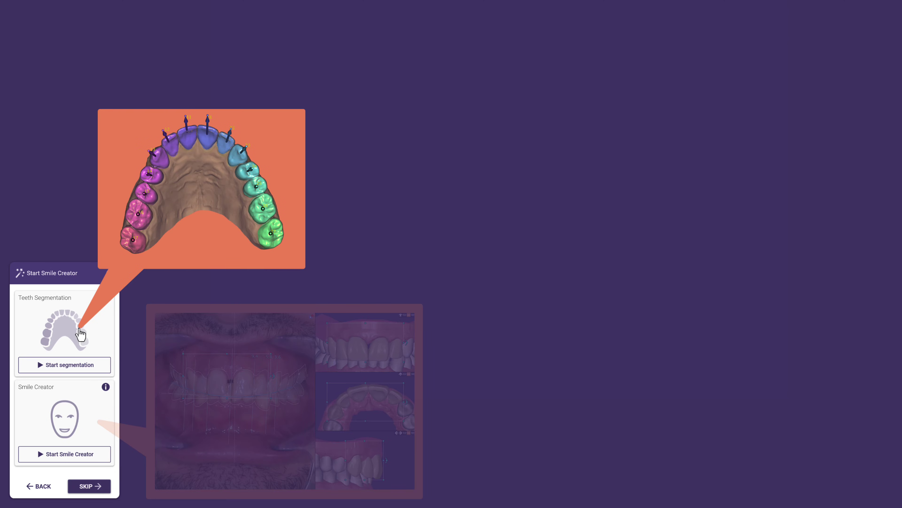
click(105, 488)
click(665, 131)
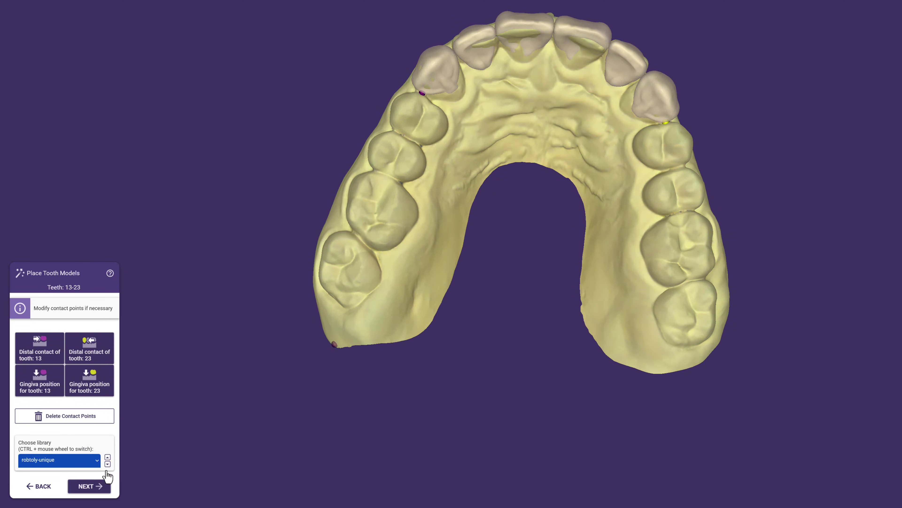
Accept the contacts, adjust the front teeth from an occlusal view, and continue to die settings
click(89, 486)
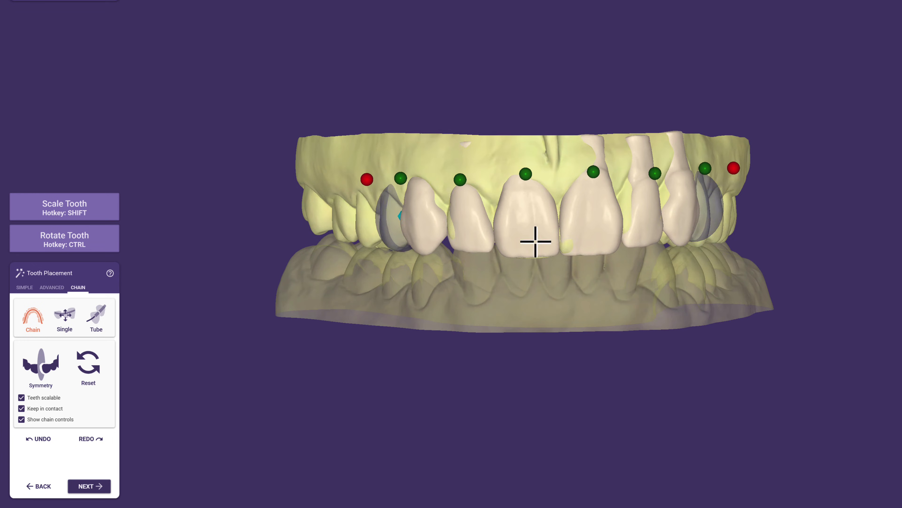
right_drag(509, 241, 633, 61)
key(ctrl)
click(106, 489)
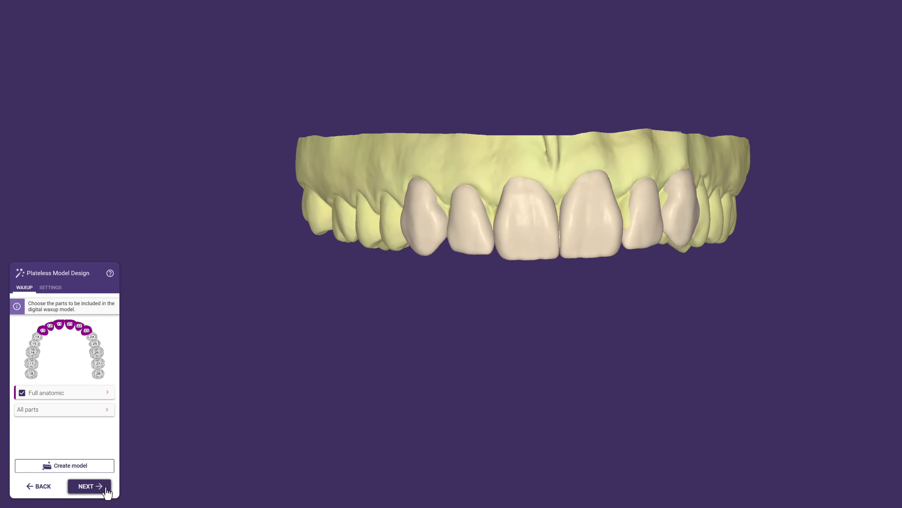
click(108, 489)
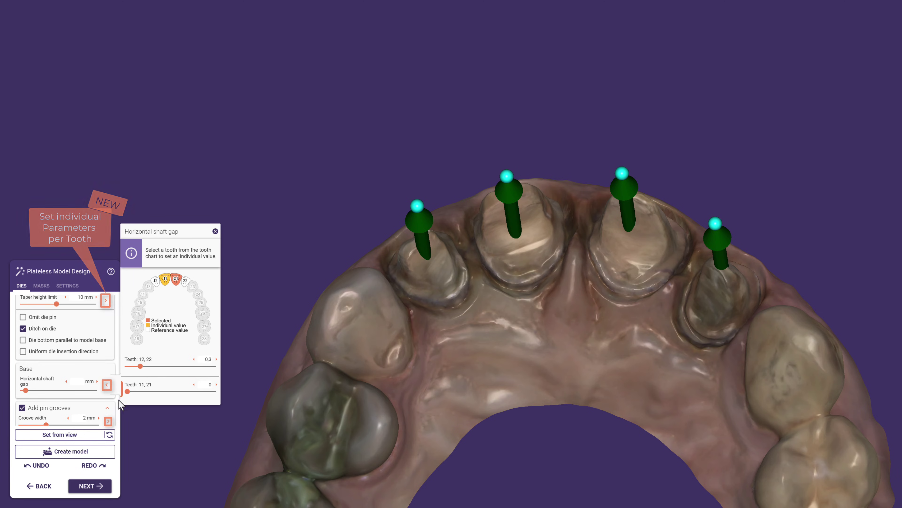
Create the plateless model, then browse the attachment types and close the list unchosen
click(106, 456)
click(108, 478)
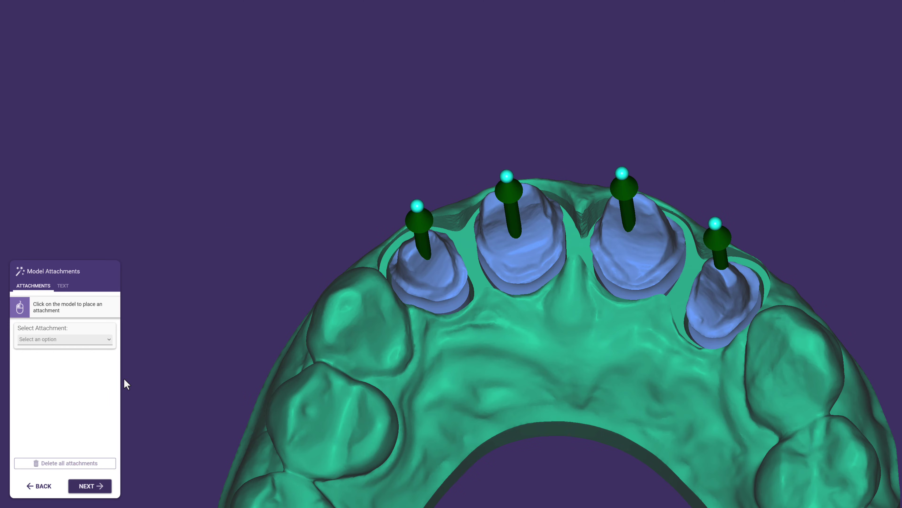
click(111, 338)
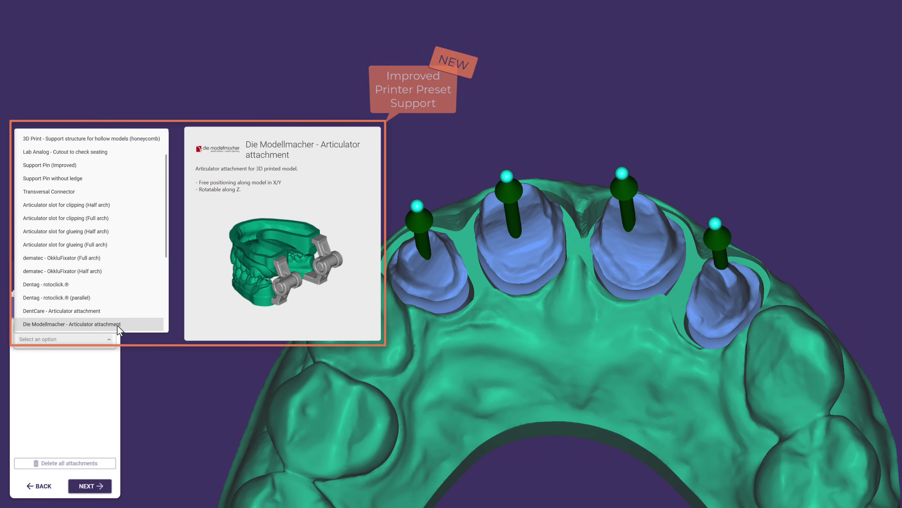
mouse_move(125, 317)
scroll(144, 227, up, 1)
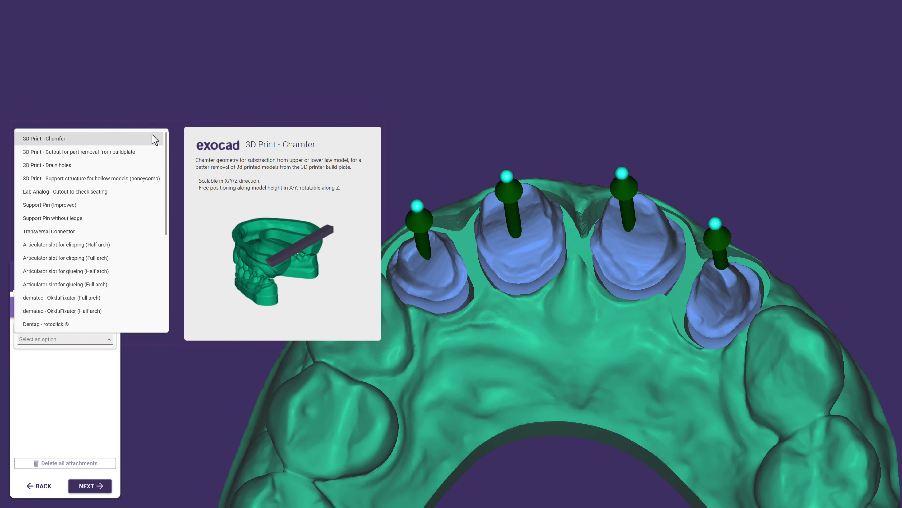
click(151, 114)
In Tools > Settings > Add-on Modules, enable building models with scan colors and textures, and save
click(877, 98)
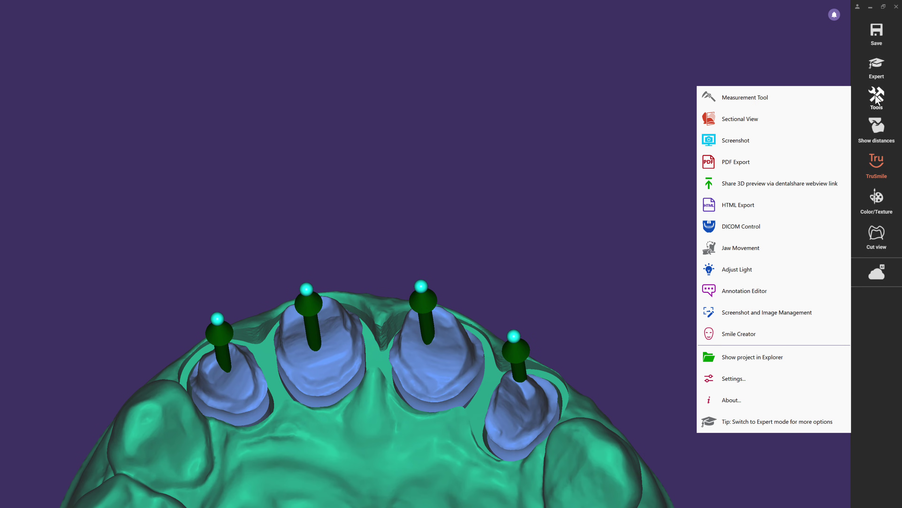
click(800, 432)
click(540, 90)
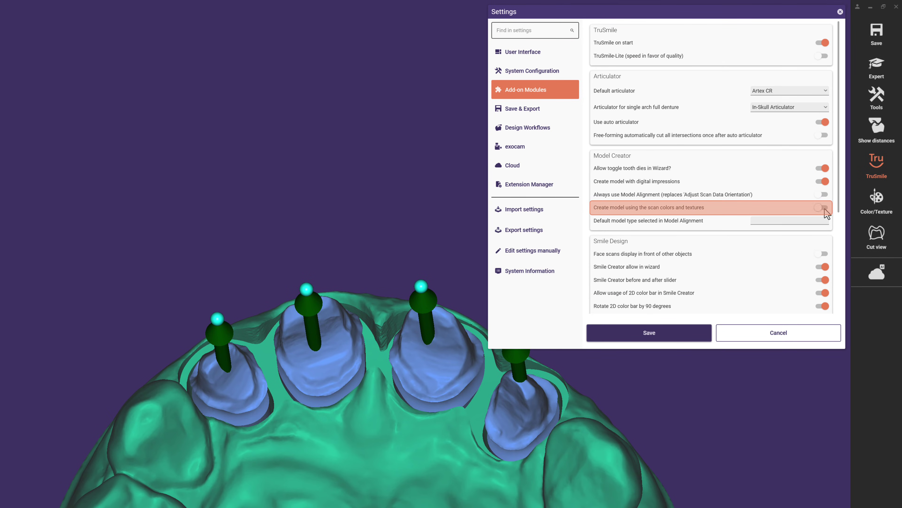
click(648, 332)
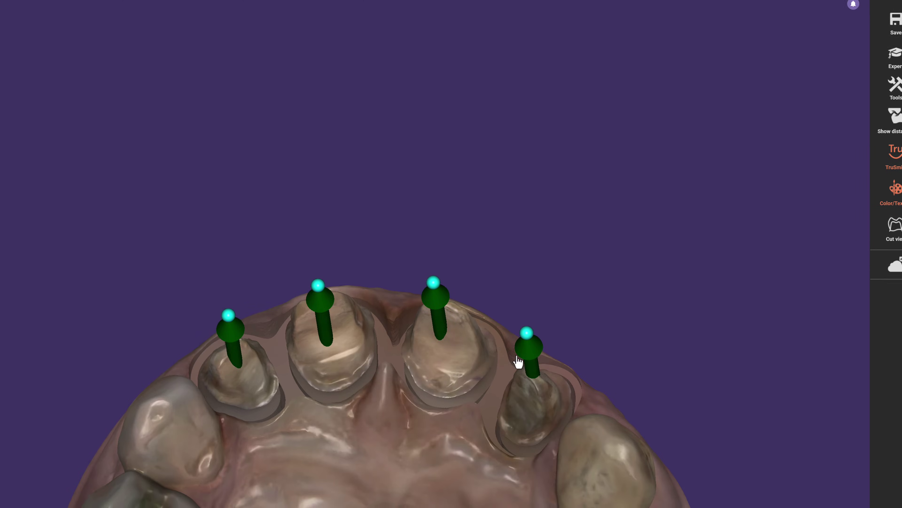